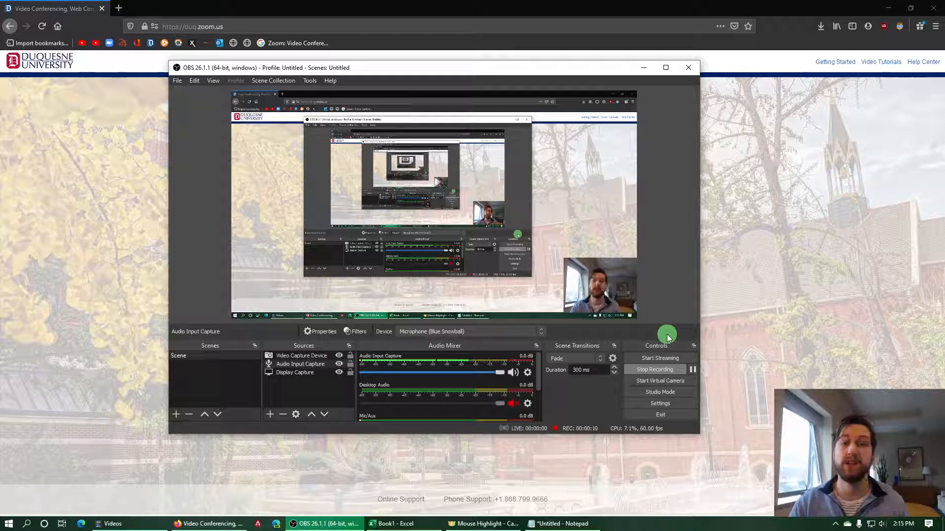
# Switch to the browser, sign in to Duquesne University's Zoom site, and start scheduling a new meeting.
pyautogui.click(469, 4)
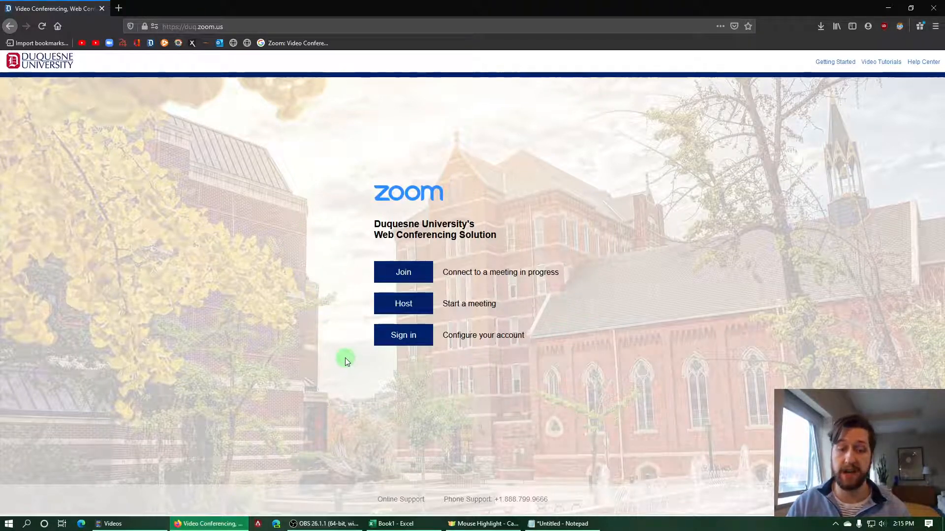
pyautogui.click(394, 340)
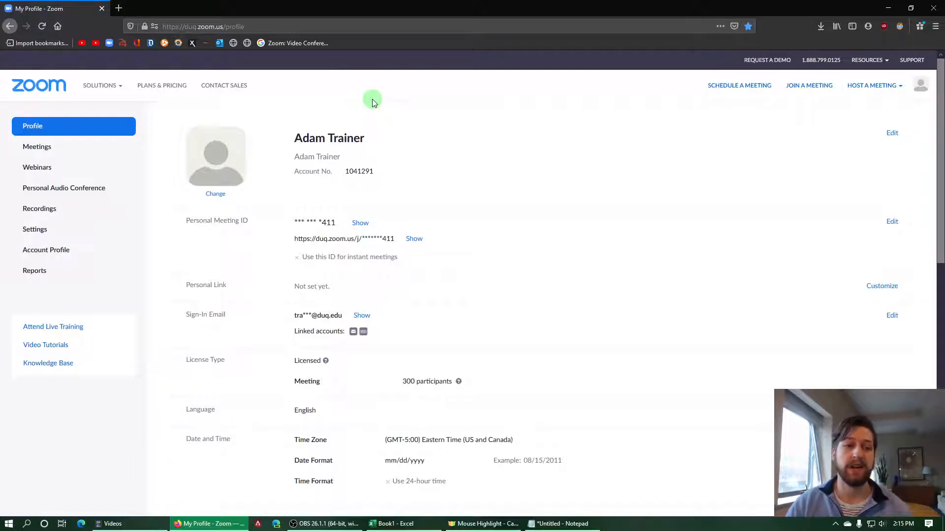
pyautogui.click(60, 152)
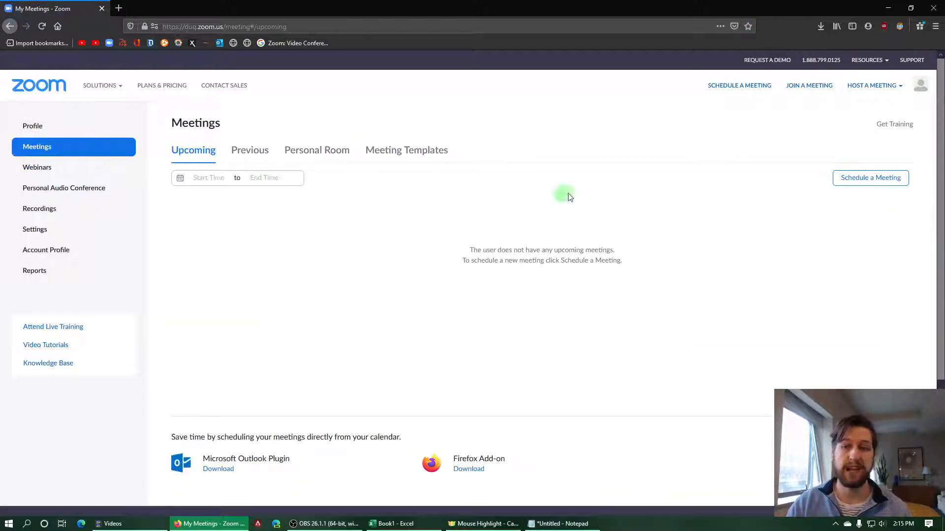
pyautogui.click(862, 180)
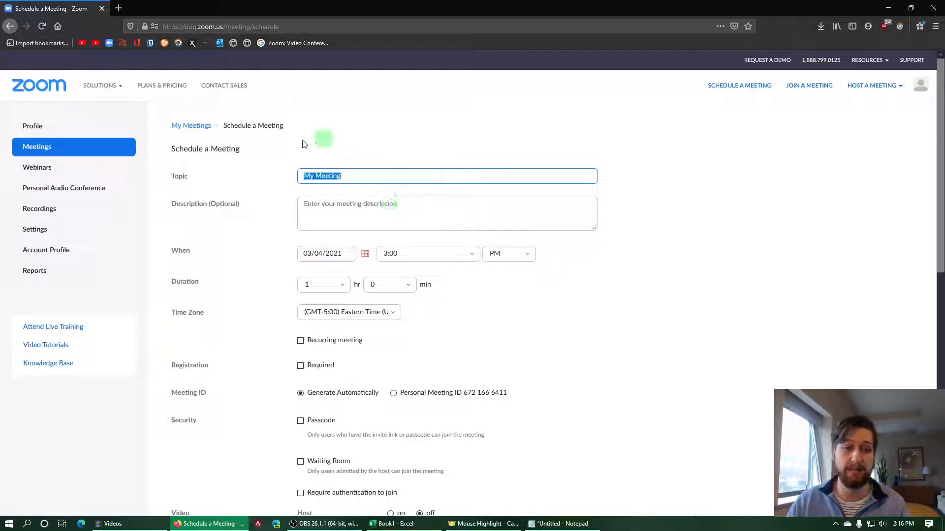
# Enable Breakout Room pre-assign for the meeting and open the downloadable CSV import template in Excel.
pyautogui.scroll(-6, 307, 176)
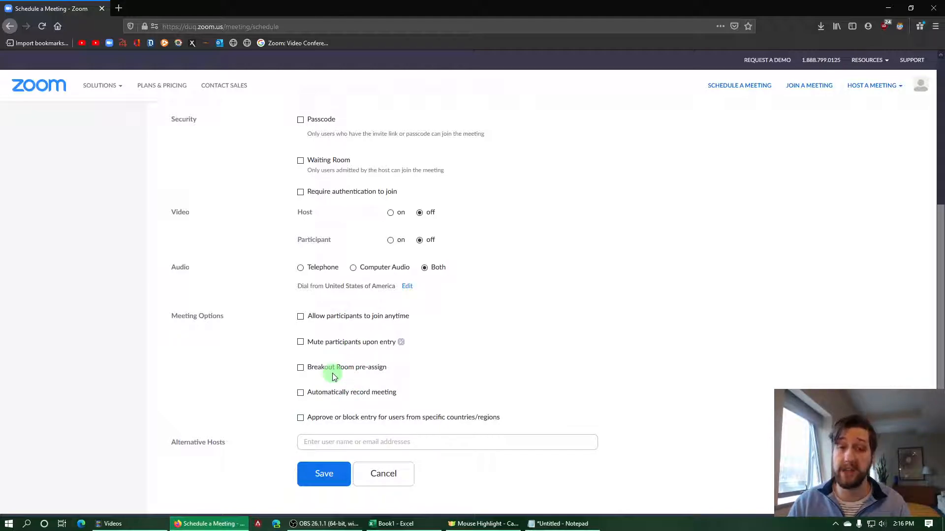
pyautogui.click(301, 369)
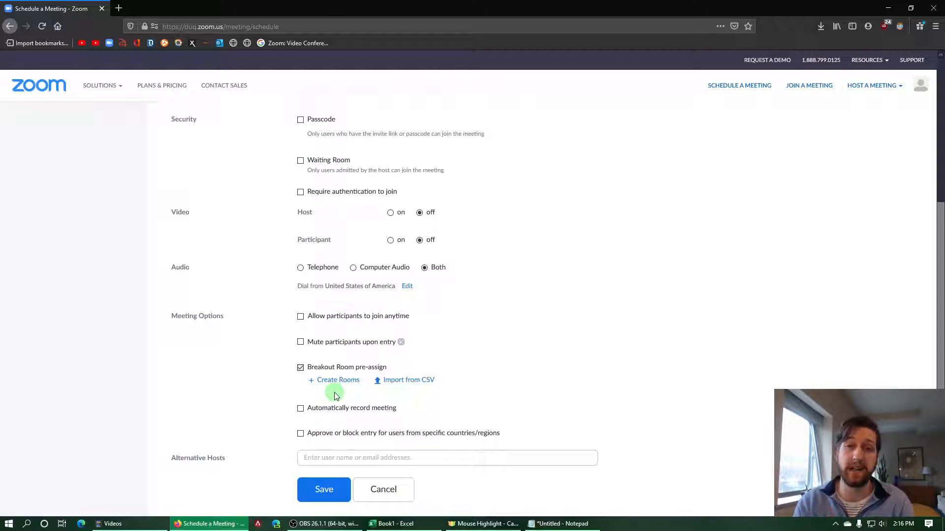
pyautogui.click(410, 382)
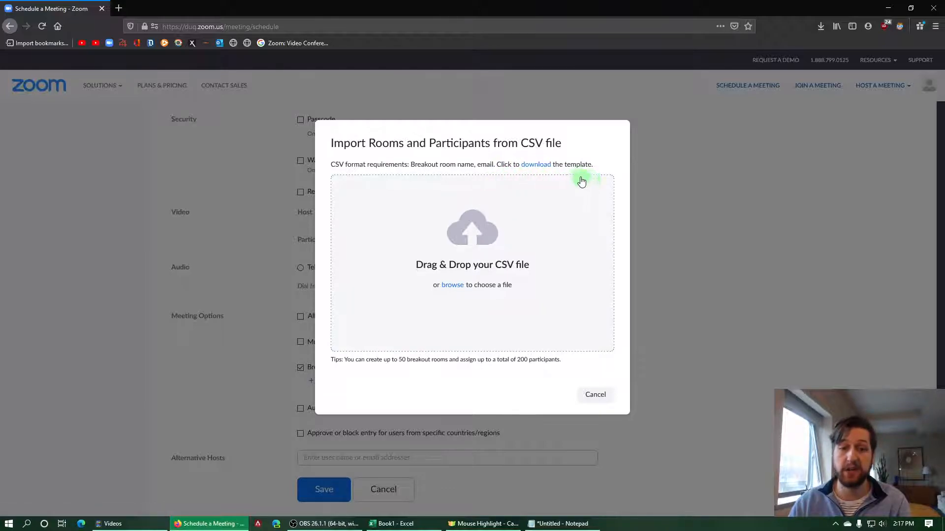
pyautogui.click(549, 168)
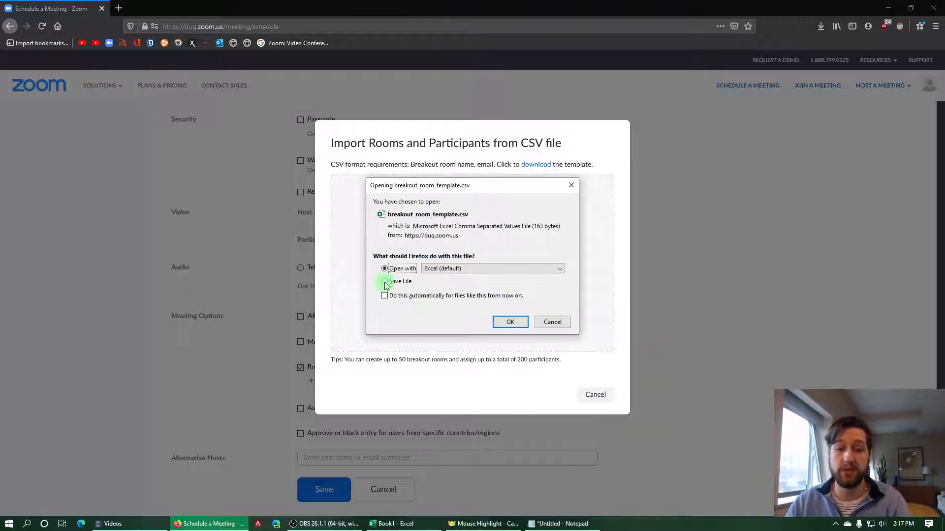
pyautogui.click(511, 322)
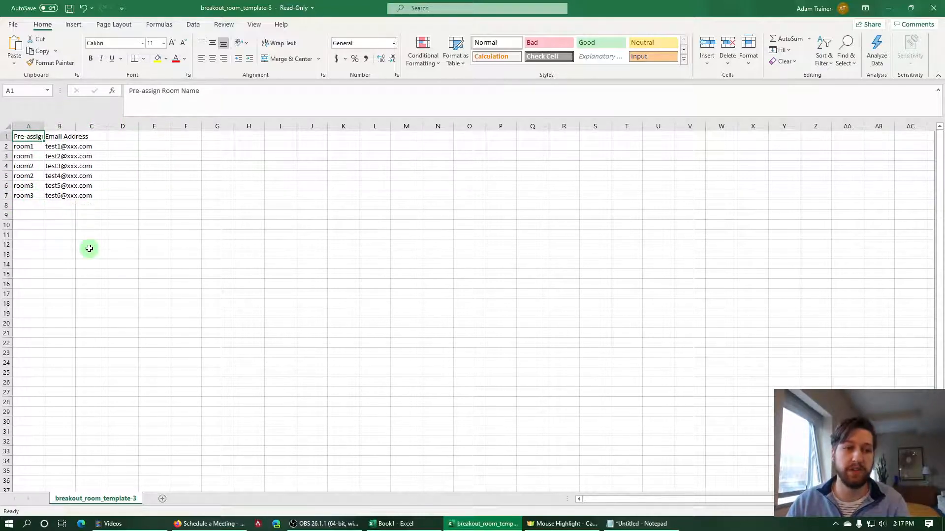
# Widen columns A and B so the room name header and email addresses fit.
pyautogui.click(119, 235)
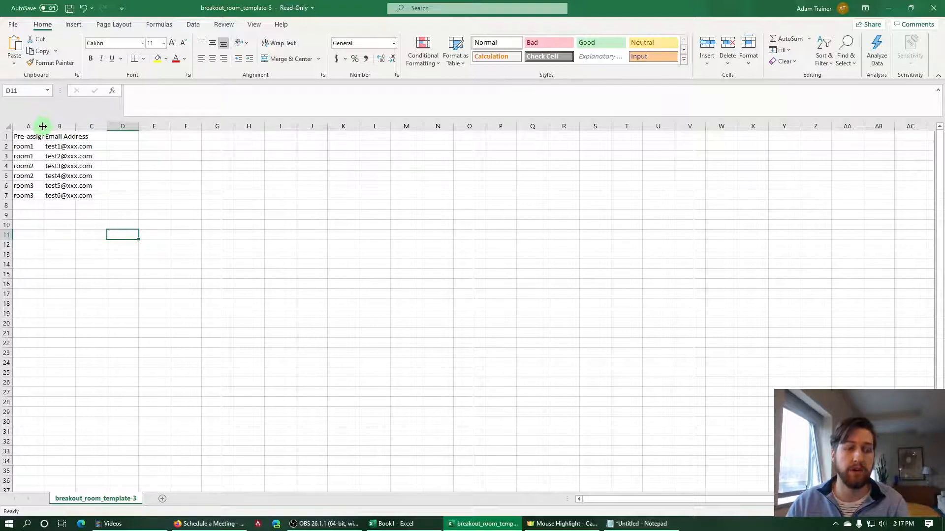
pyautogui.moveTo(42, 127); pyautogui.dragTo(101, 126)
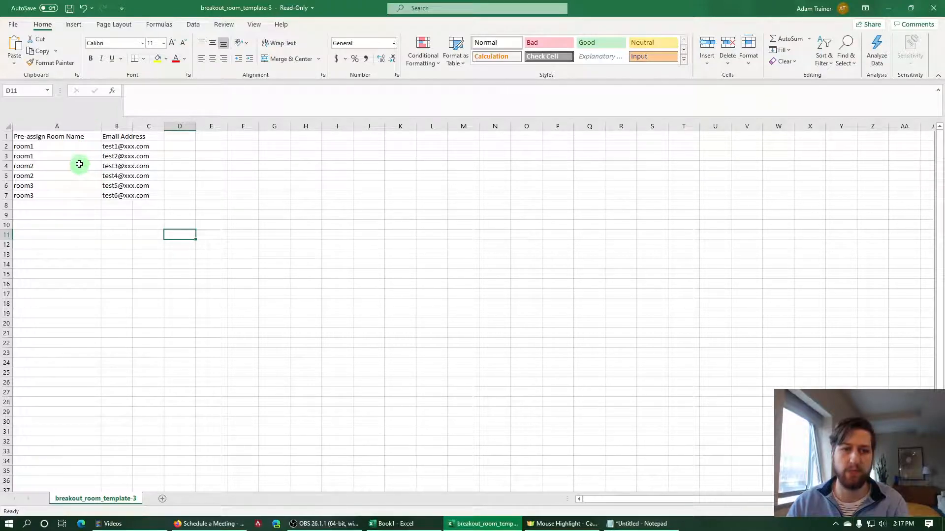
pyautogui.moveTo(132, 126); pyautogui.dragTo(162, 126)
pyautogui.click(221, 282)
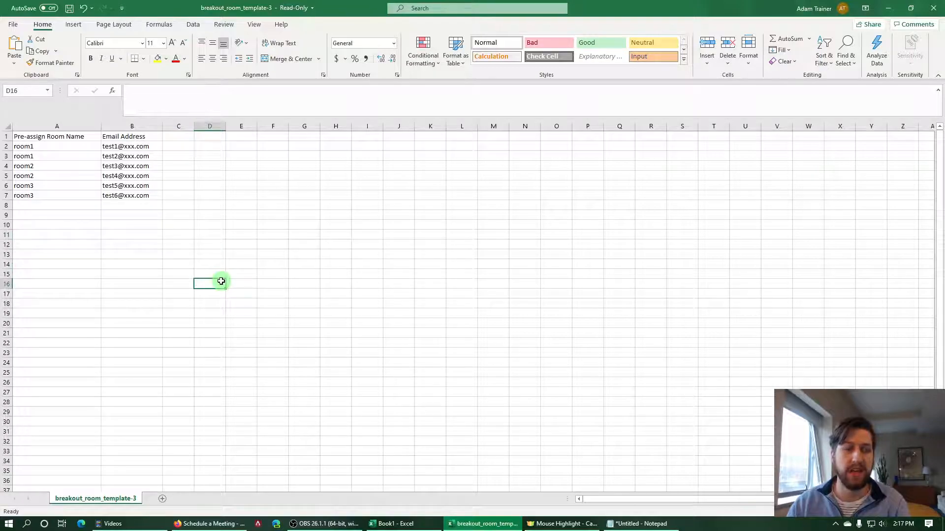
pyautogui.click(123, 254)
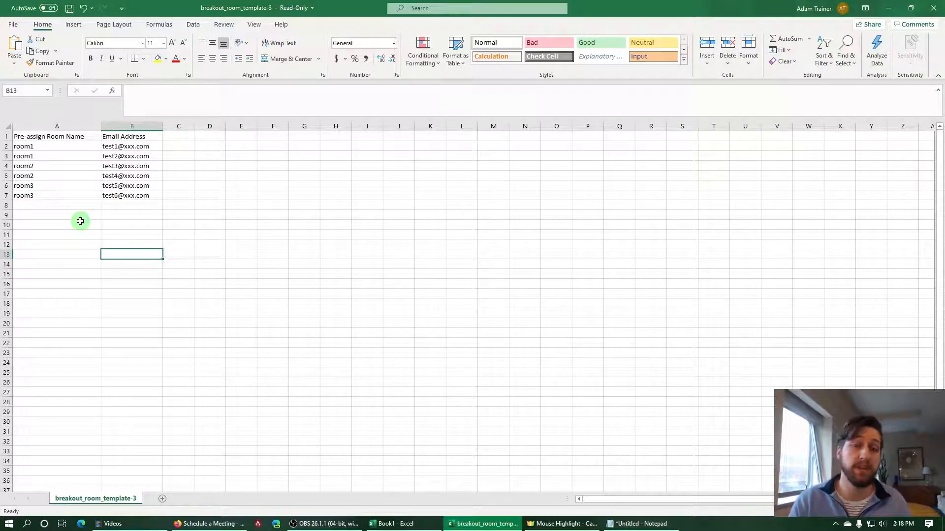
# Fill the room name series from cell A2 down to A6 as room1 through room5.
pyautogui.click(58, 144)
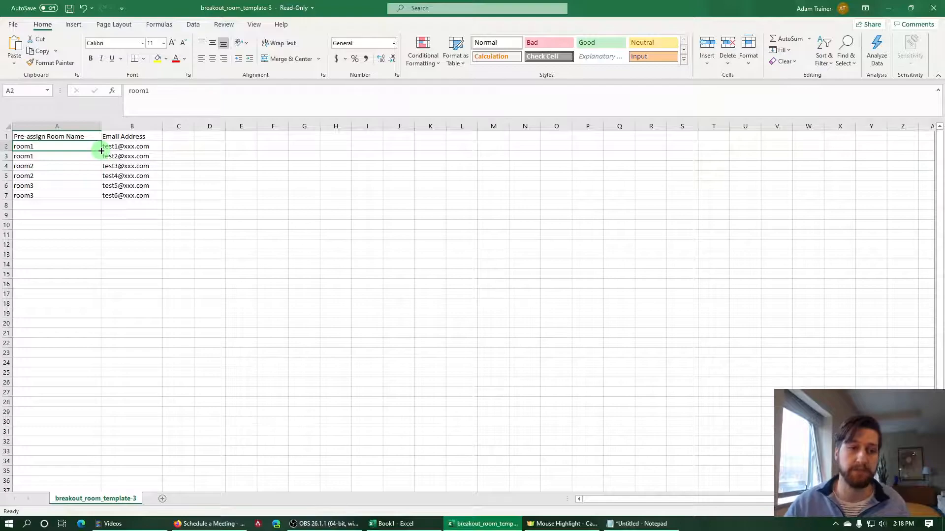
pyautogui.moveTo(101, 151); pyautogui.dragTo(100, 191)
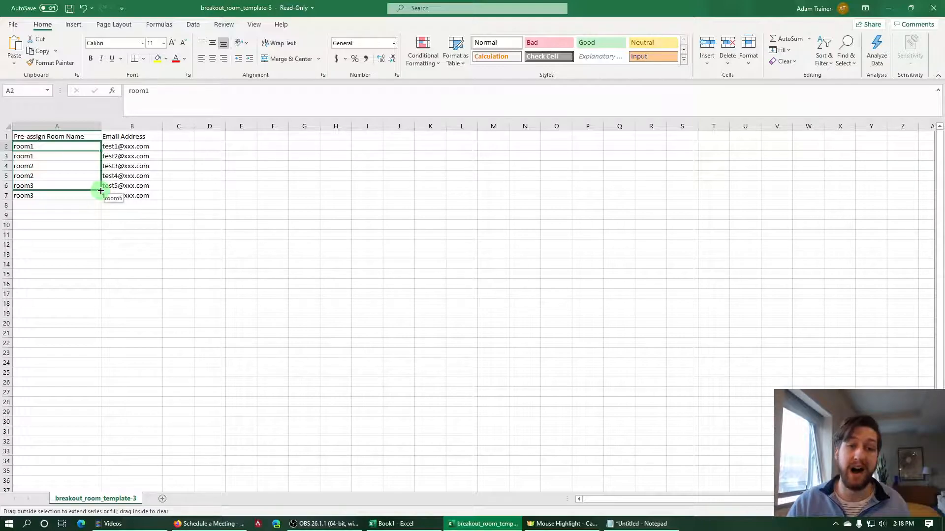
pyautogui.moveTo(100, 191); pyautogui.dragTo(99, 194)
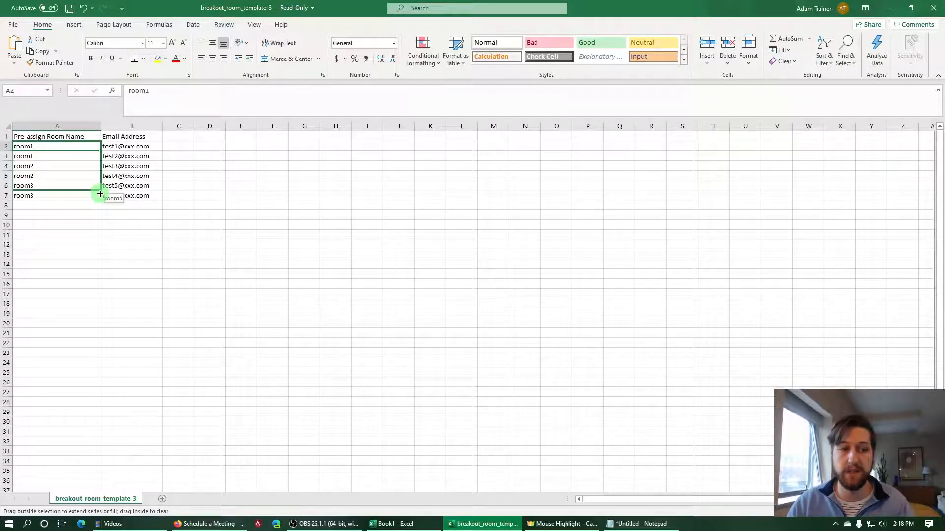
pyautogui.moveTo(100, 193); pyautogui.dragTo(98, 284)
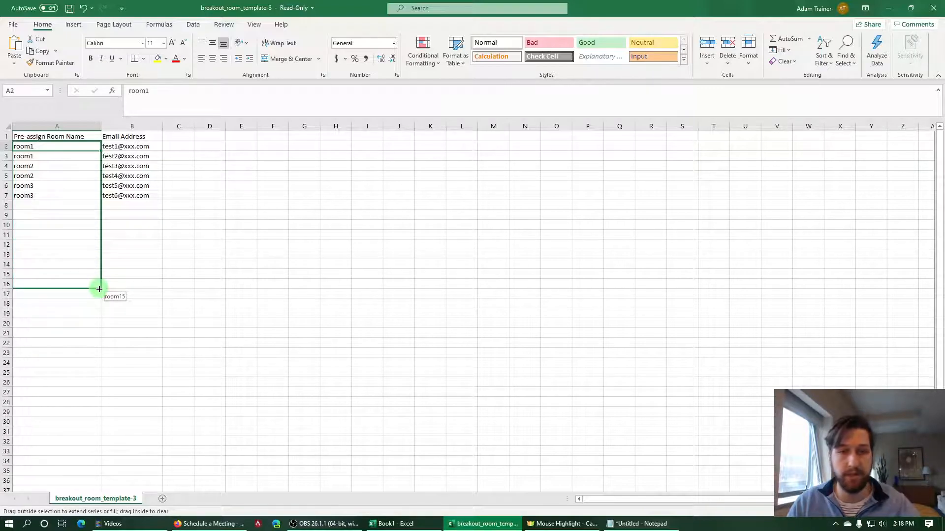
pyautogui.moveTo(99, 288); pyautogui.dragTo(94, 193)
pyautogui.click(74, 215)
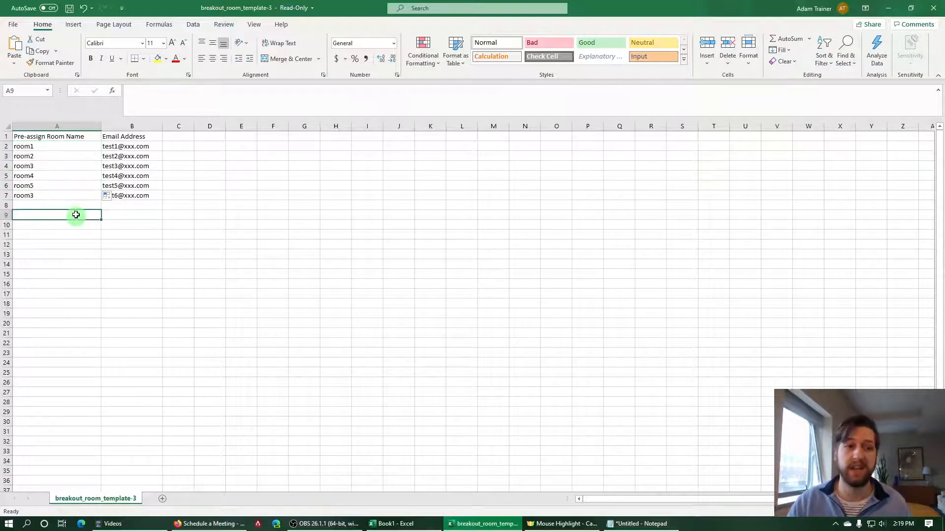
# Clear the leftover room3 entry from cell A7.
pyautogui.click(45, 149)
pyautogui.click(46, 157)
pyautogui.click(52, 167)
pyautogui.click(57, 177)
pyautogui.click(59, 185)
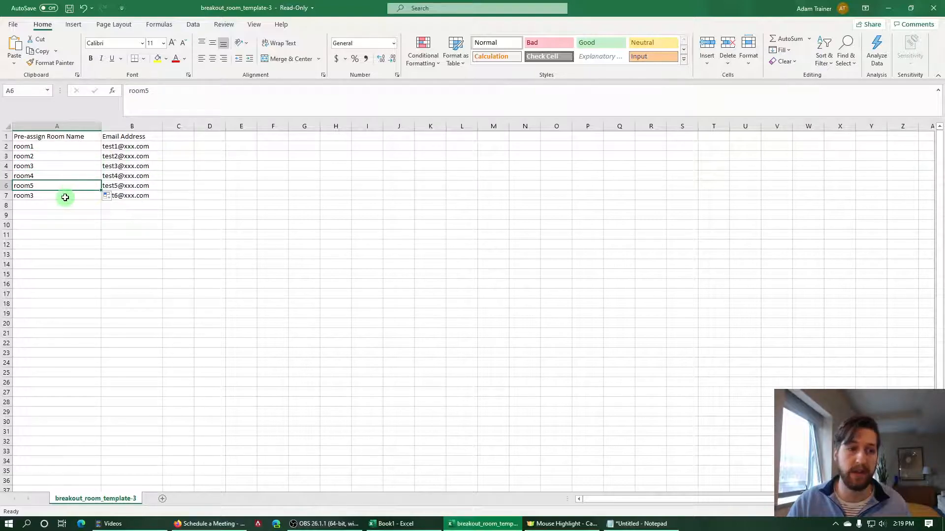
pyautogui.hotkey('ctrl', 'Up')
pyautogui.click(38, 197)
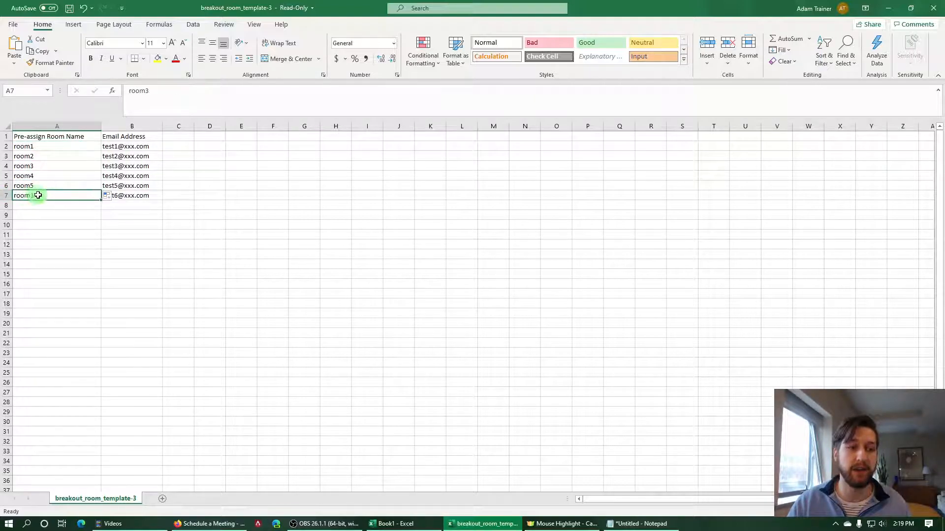
pyautogui.press('Delete')
pyautogui.click(57, 215)
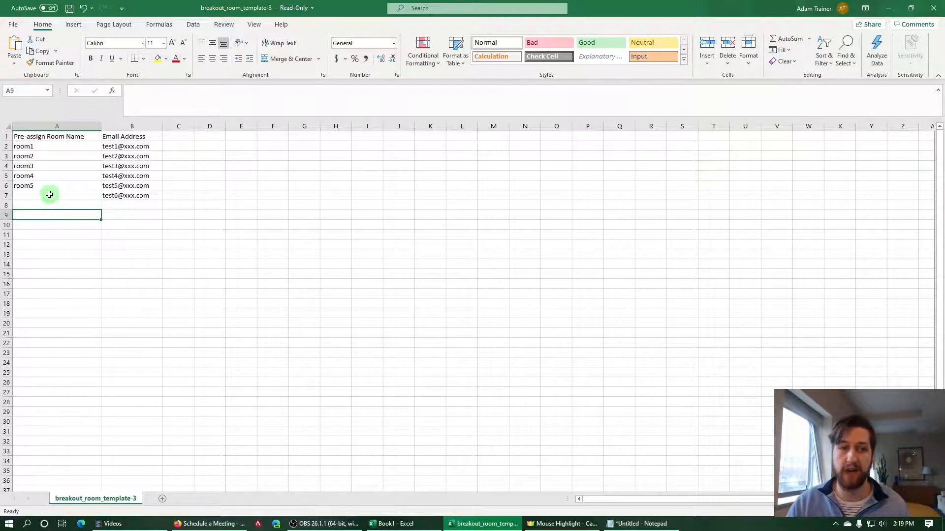
# Copy the room1 to room5 block in A2:A6 and paste it at A7, A12 and A17.
pyautogui.click(66, 148)
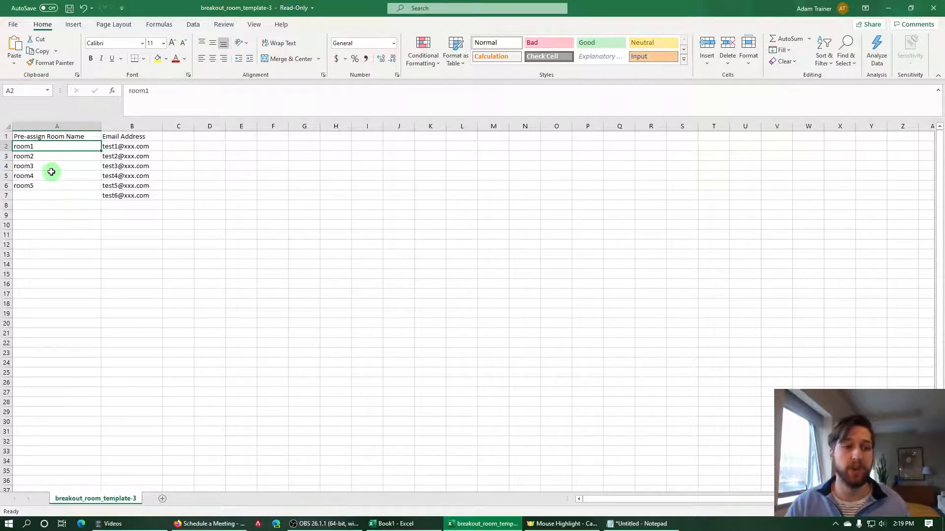
pyautogui.click(74, 225)
pyautogui.click(50, 147)
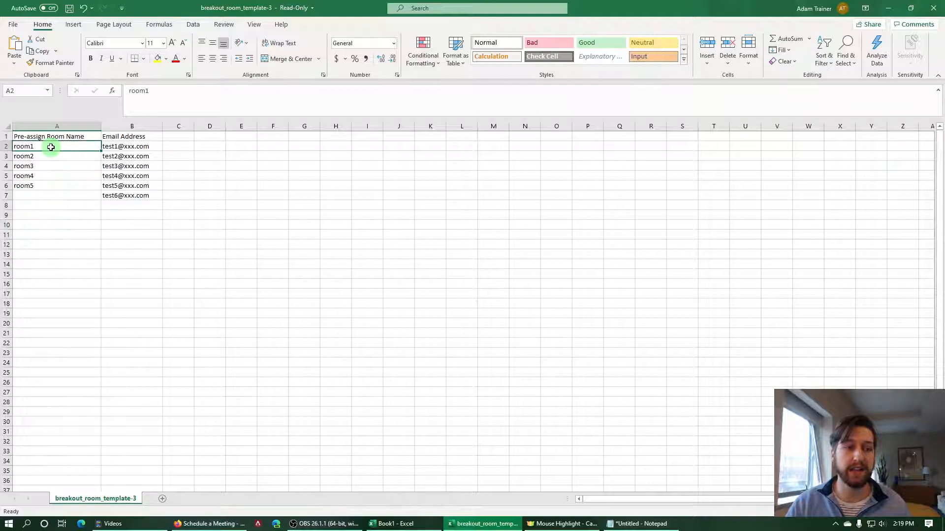
pyautogui.moveTo(51, 148); pyautogui.dragTo(52, 185)
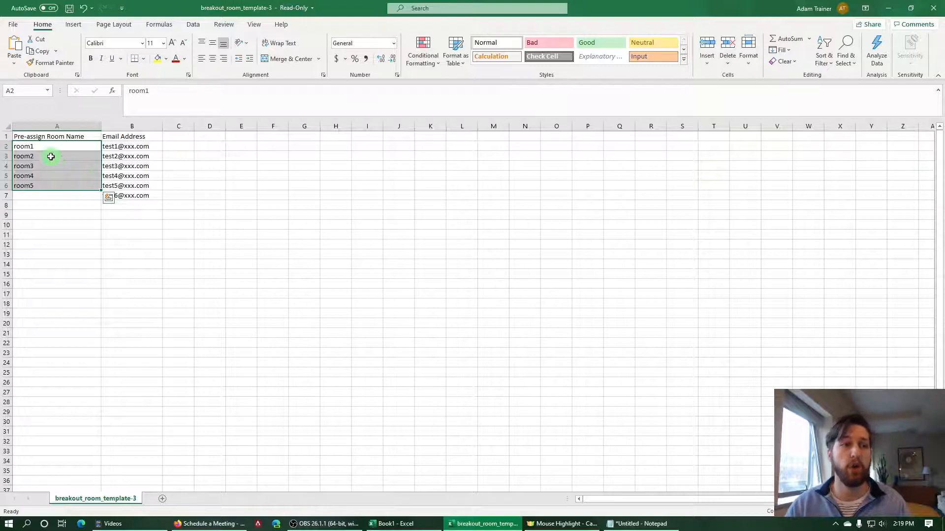
pyautogui.click(43, 55)
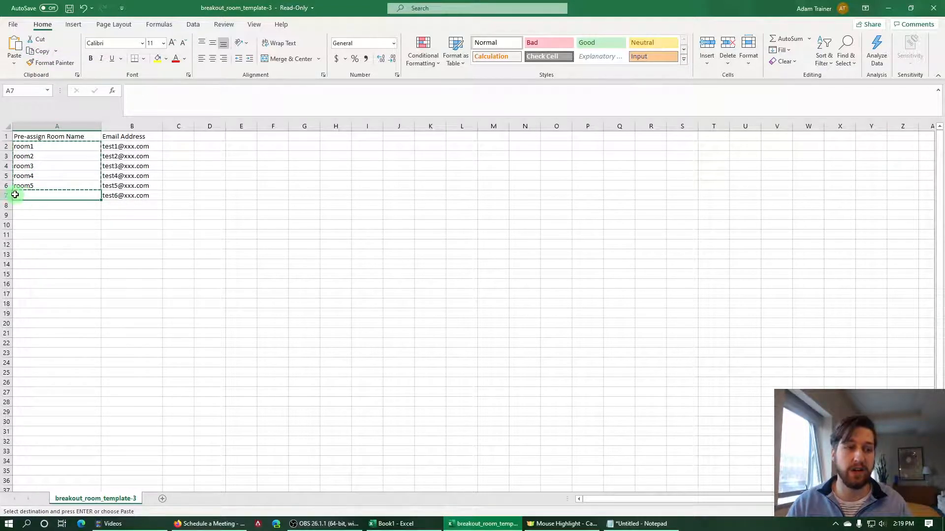
pyautogui.click(13, 47)
pyautogui.click(48, 246)
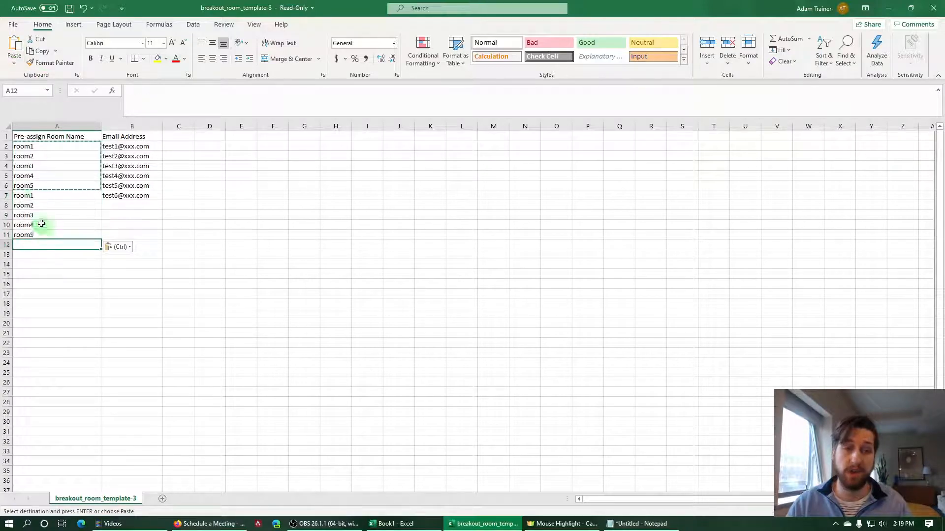
pyautogui.click(15, 44)
pyautogui.click(25, 293)
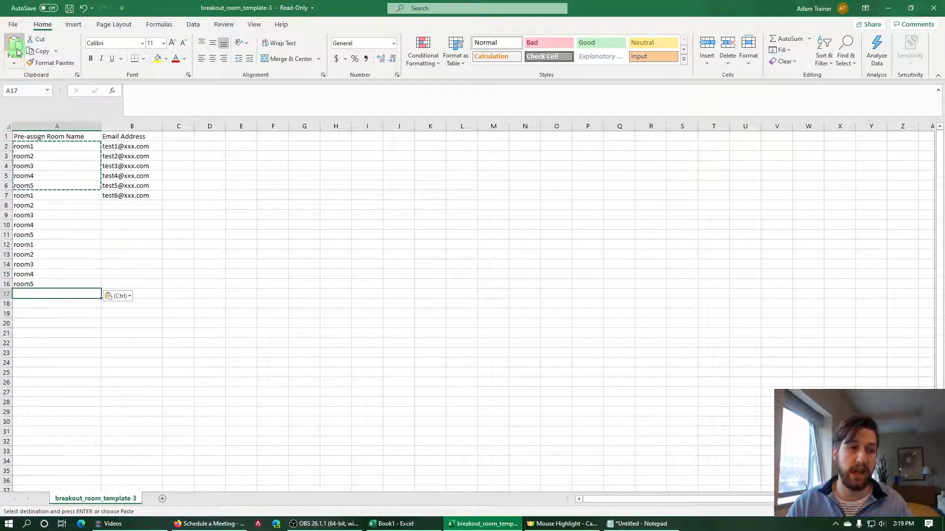
pyautogui.click(16, 49)
pyautogui.click(133, 246)
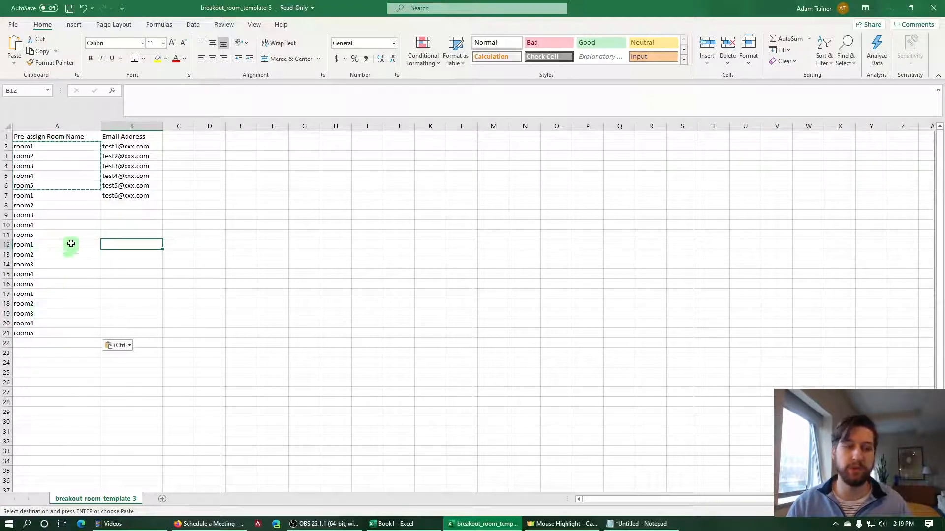
pyautogui.click(60, 343)
pyautogui.click(53, 331)
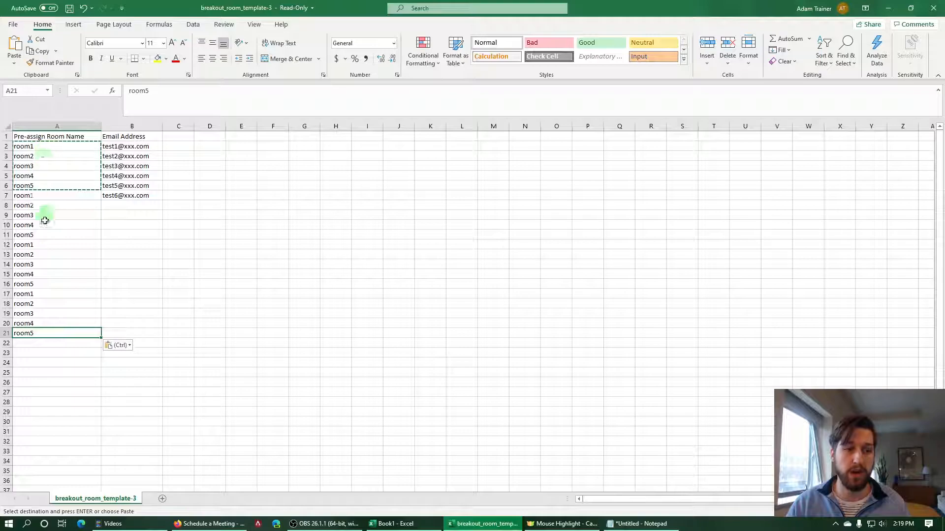
pyautogui.moveTo(70, 331); pyautogui.dragTo(48, 150)
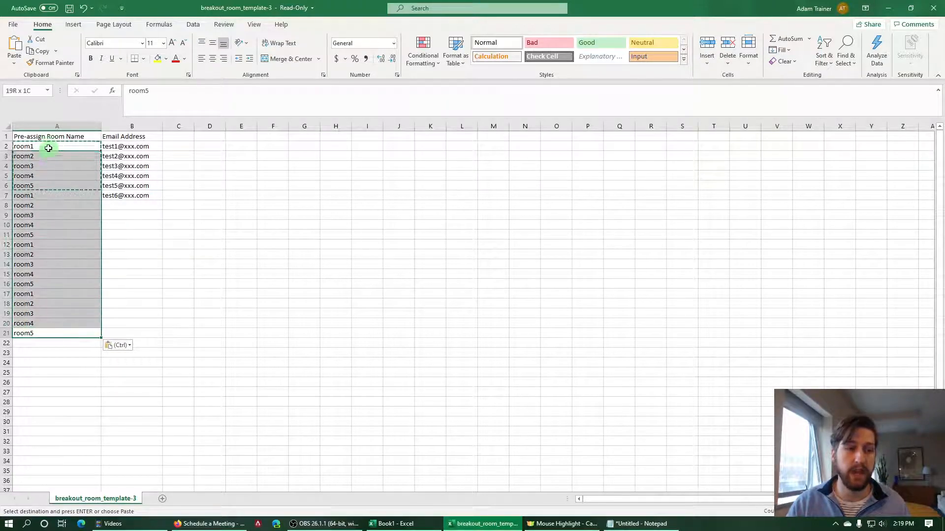
pyautogui.click(114, 236)
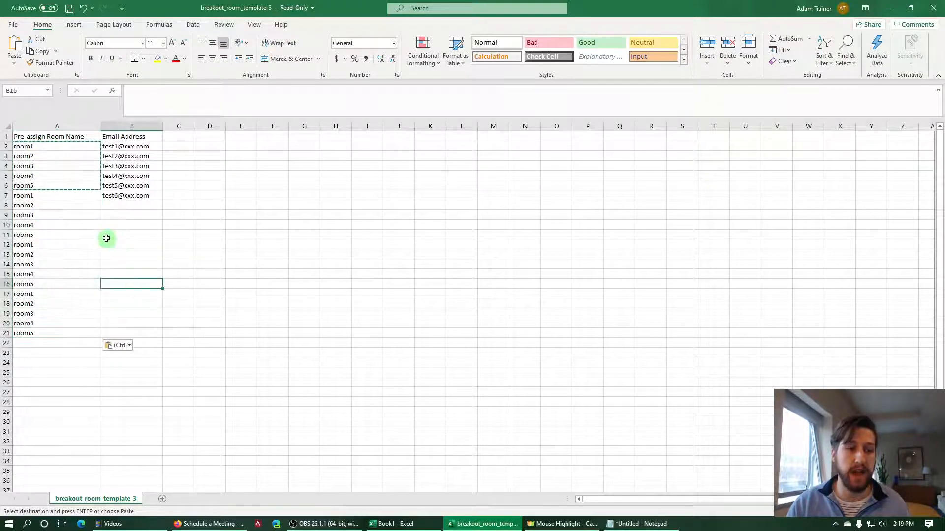
# Sort the room names in A2:A21 from A to Z, continuing with the current selection only.
pyautogui.moveTo(57, 146); pyautogui.dragTo(65, 331)
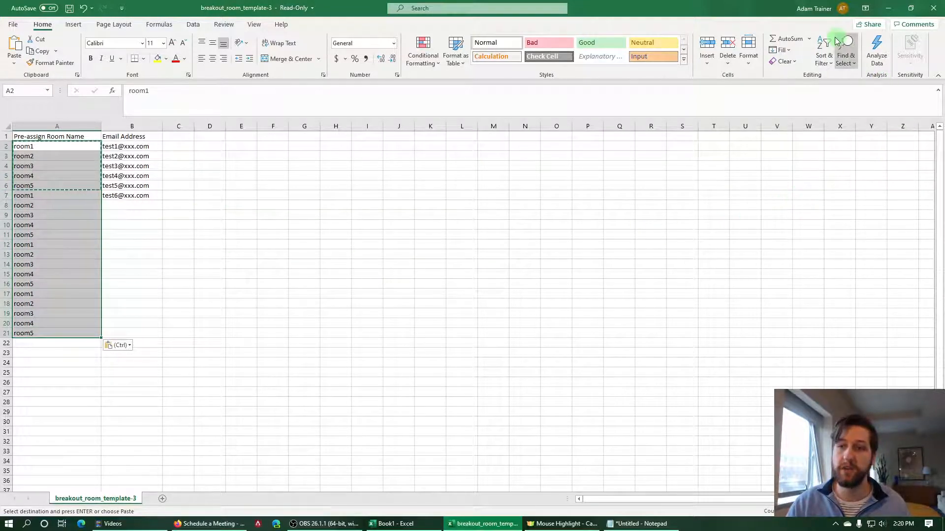
pyautogui.click(832, 69)
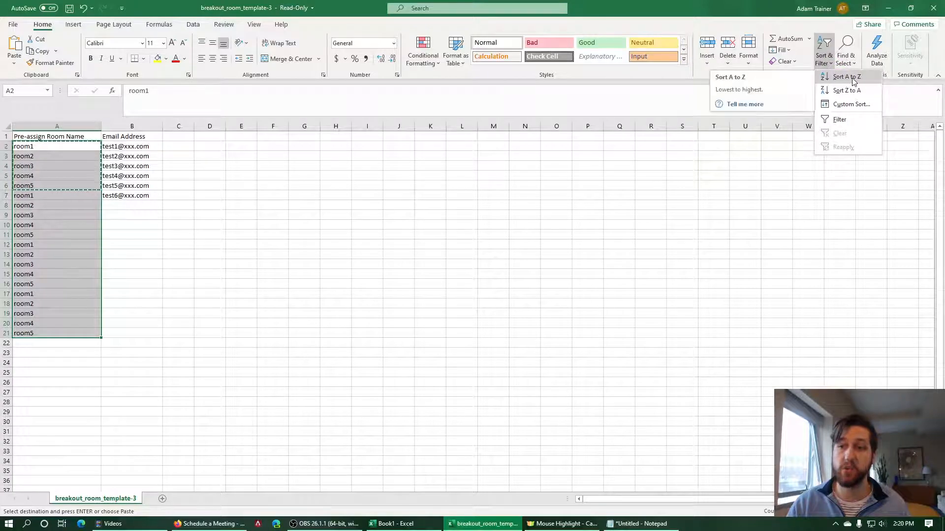
pyautogui.click(867, 78)
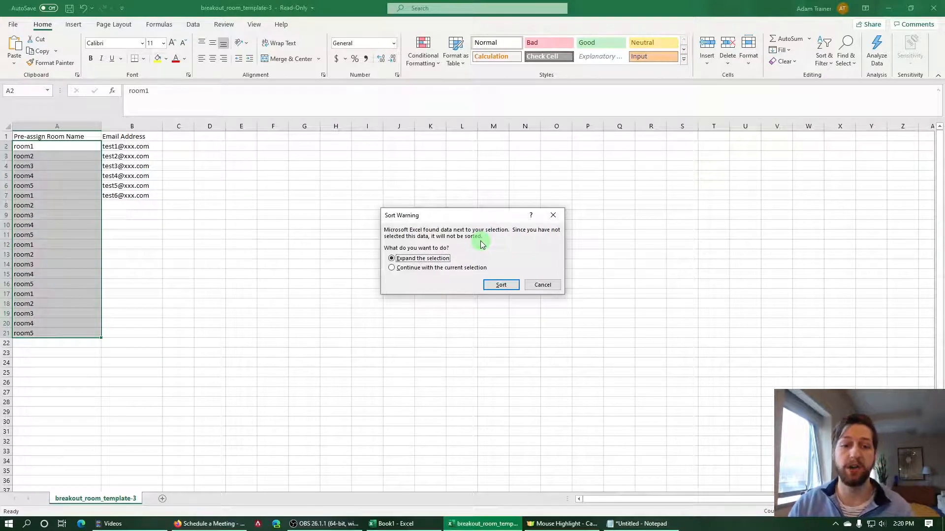
pyautogui.click(393, 268)
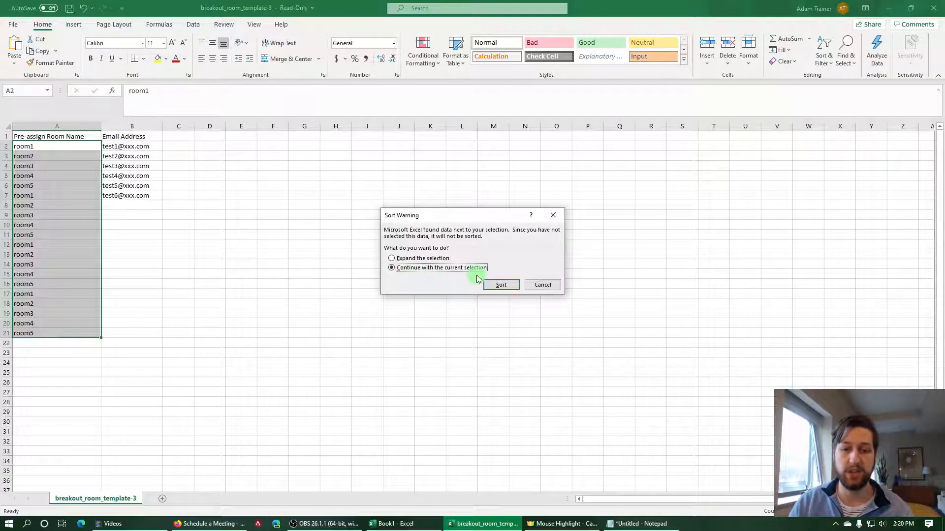
pyautogui.click(501, 285)
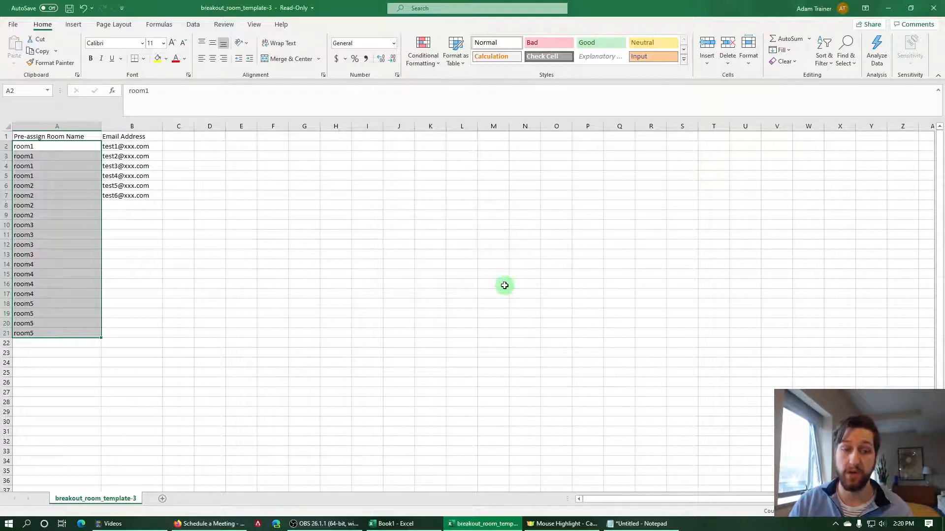
pyautogui.click(160, 245)
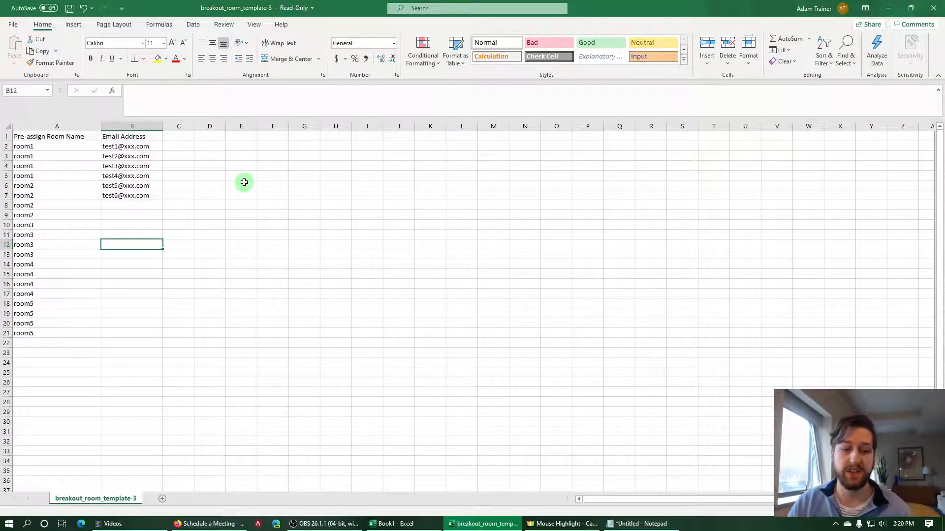
# Check the participant email lists in Notepad and Book1, and copy the whole Notepad list for use in the breakout room template.
pyautogui.click(640, 523)
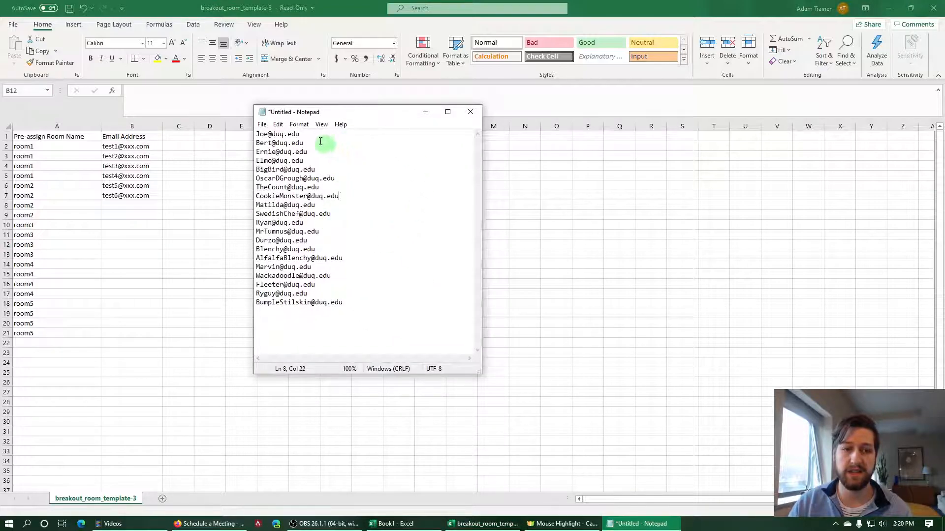
pyautogui.moveTo(352, 308); pyautogui.dragTo(228, 96)
pyautogui.click(388, 239)
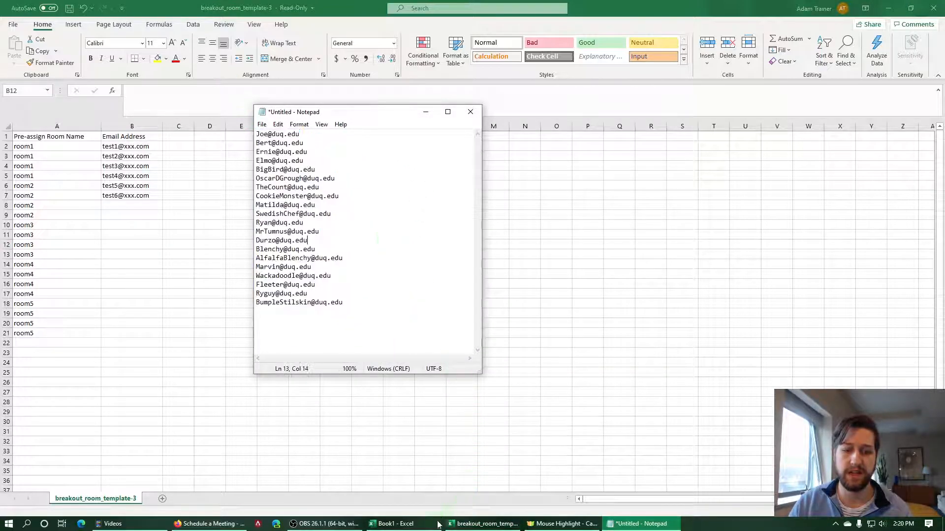
pyautogui.click(427, 523)
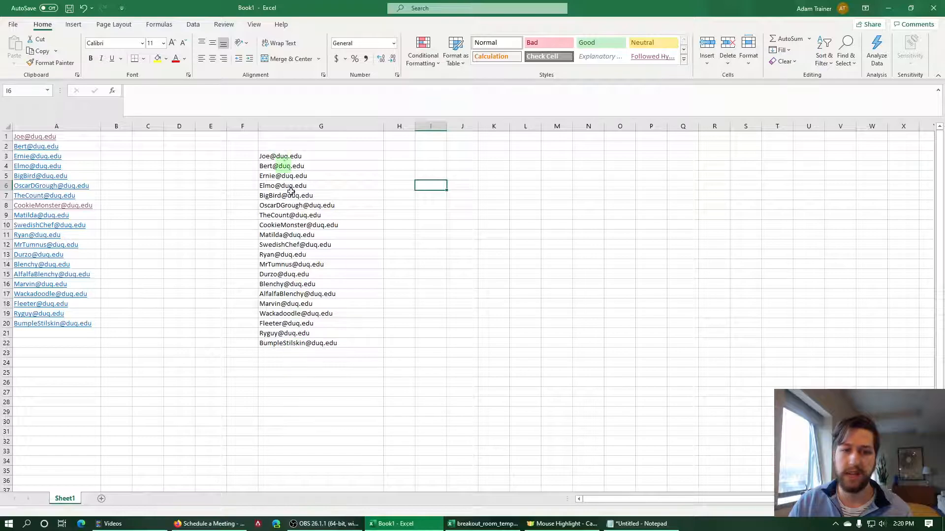
pyautogui.click(450, 525)
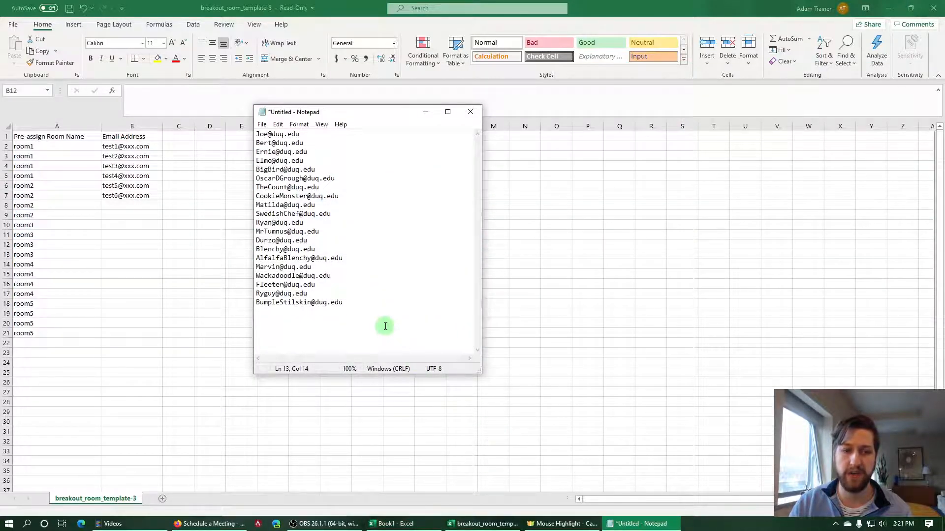
pyautogui.hotkey('ctrl', 'a')
pyautogui.rightClick(306, 203)
pyautogui.click(328, 233)
pyautogui.hotkey('alt', 'Tab')
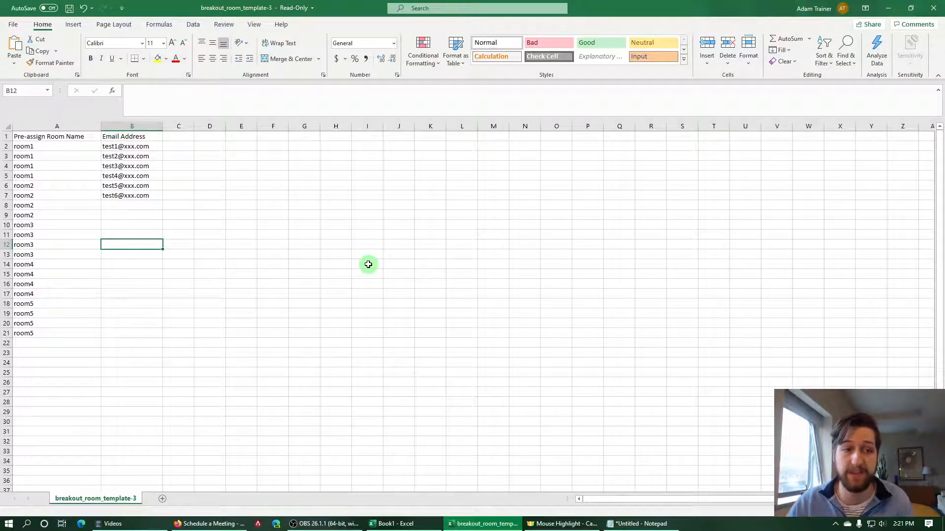
# Clear the sample email addresses in B2:B9 and paste the copied participant email list starting at B2.
pyautogui.moveTo(155, 215); pyautogui.dragTo(146, 148)
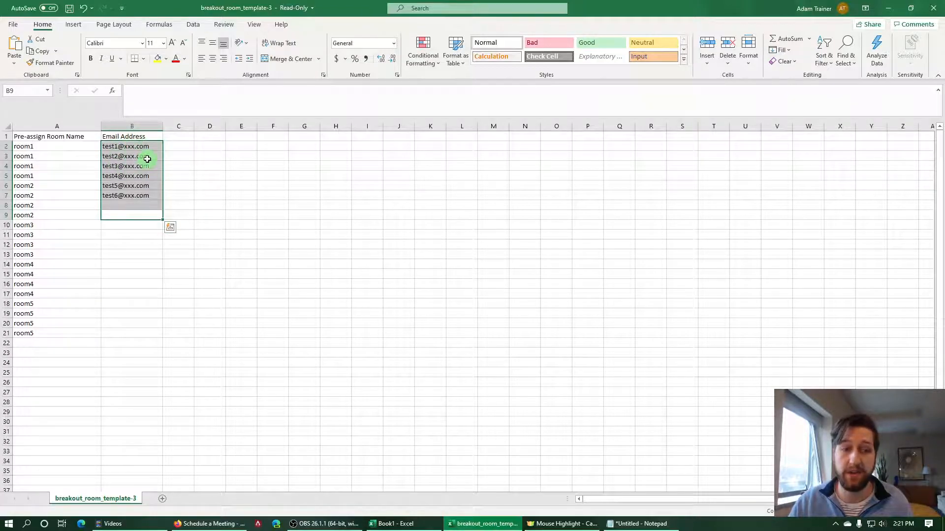
pyautogui.press('Delete')
pyautogui.click(128, 147)
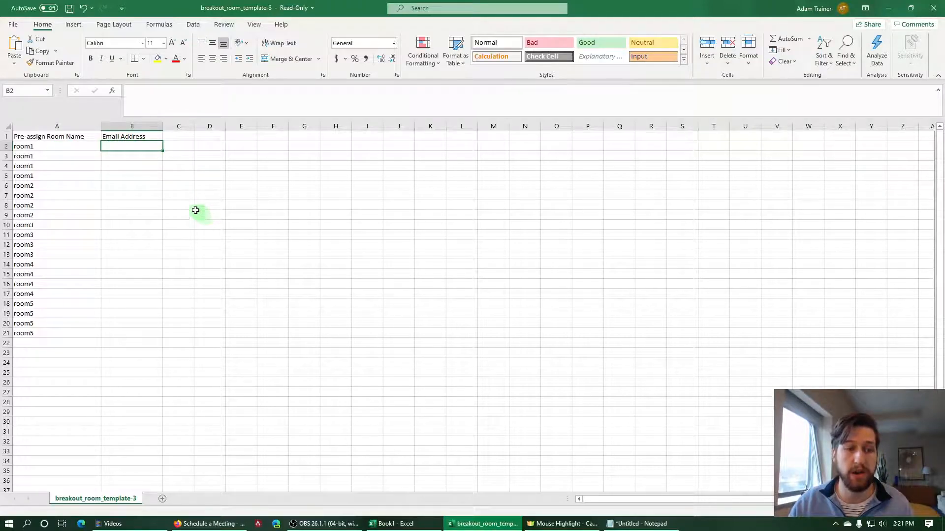
pyautogui.click(14, 46)
pyautogui.click(290, 245)
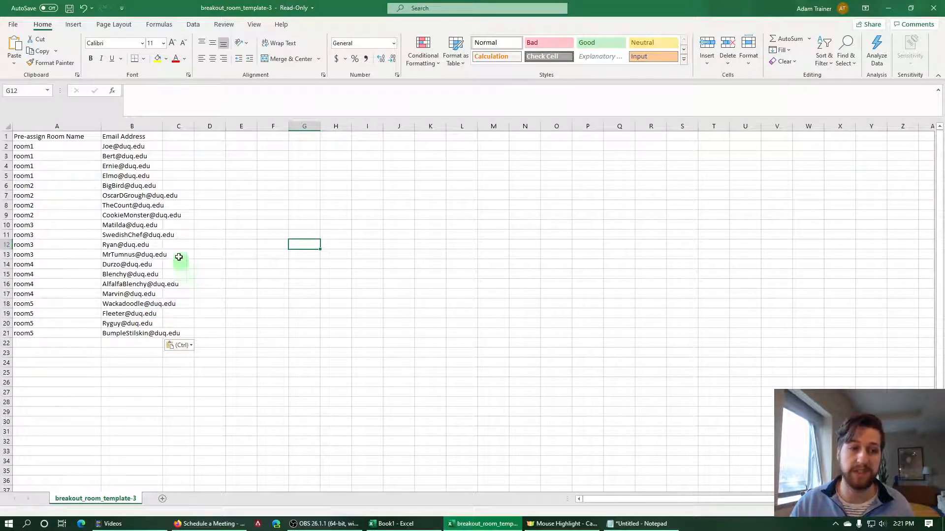
pyautogui.moveTo(172, 146); pyautogui.dragTo(209, 323)
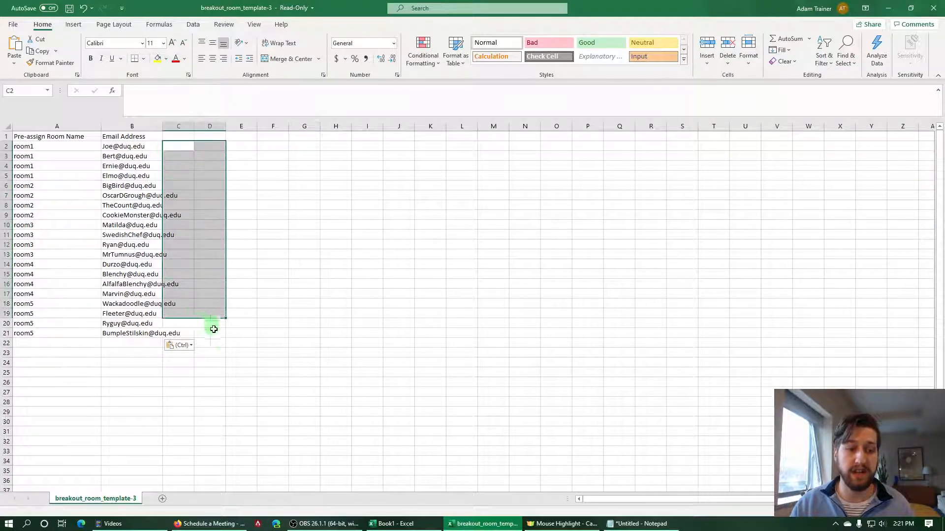
pyautogui.click(241, 353)
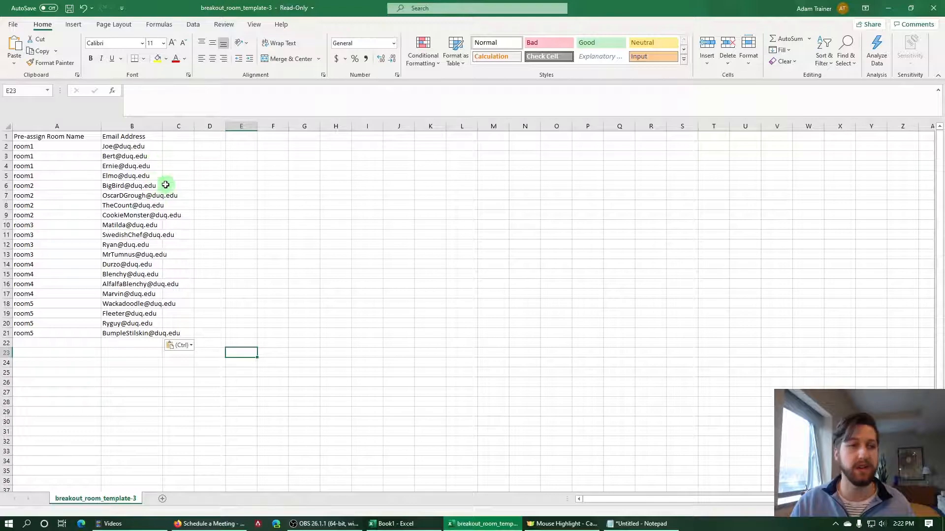
# Start saving a copy of the template with the file type CSV UTF-8 (Comma delimited).
pyautogui.click(14, 25)
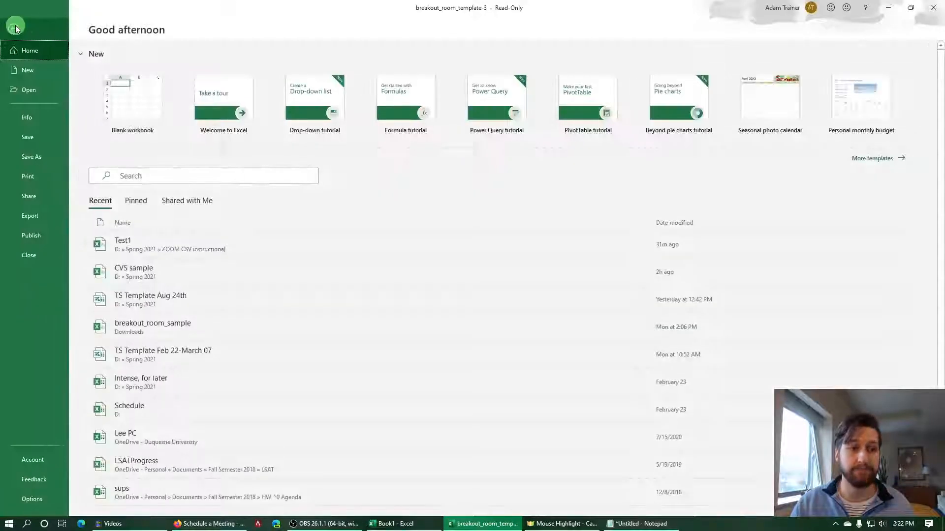
pyautogui.click(32, 157)
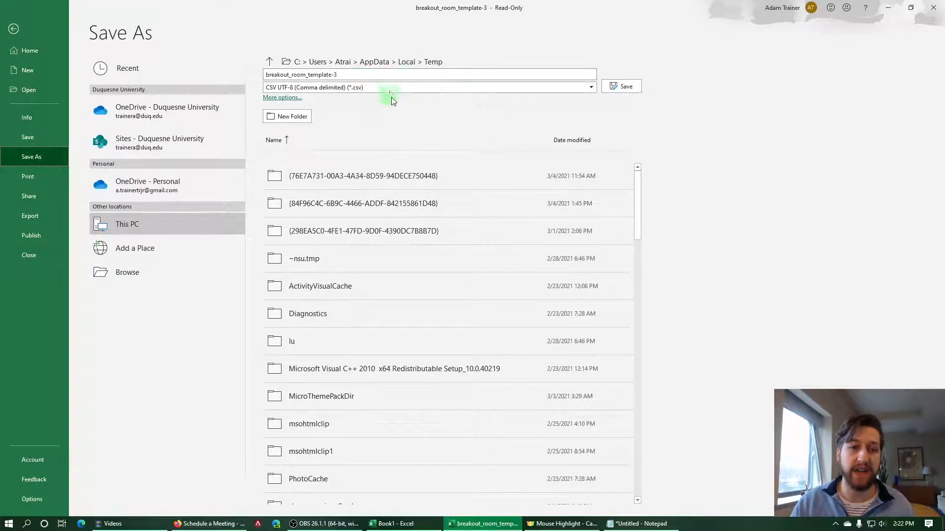
pyautogui.click(591, 92)
pyautogui.click(591, 92)
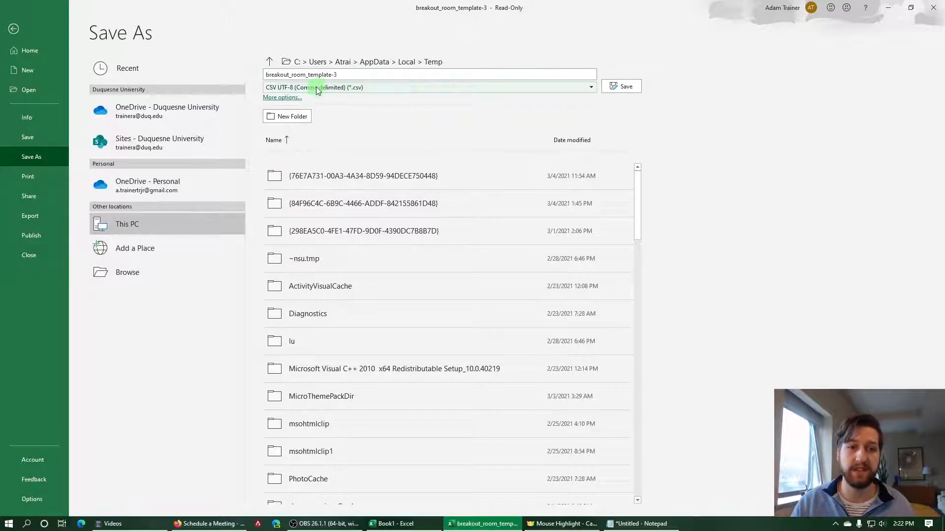
pyautogui.click(543, 88)
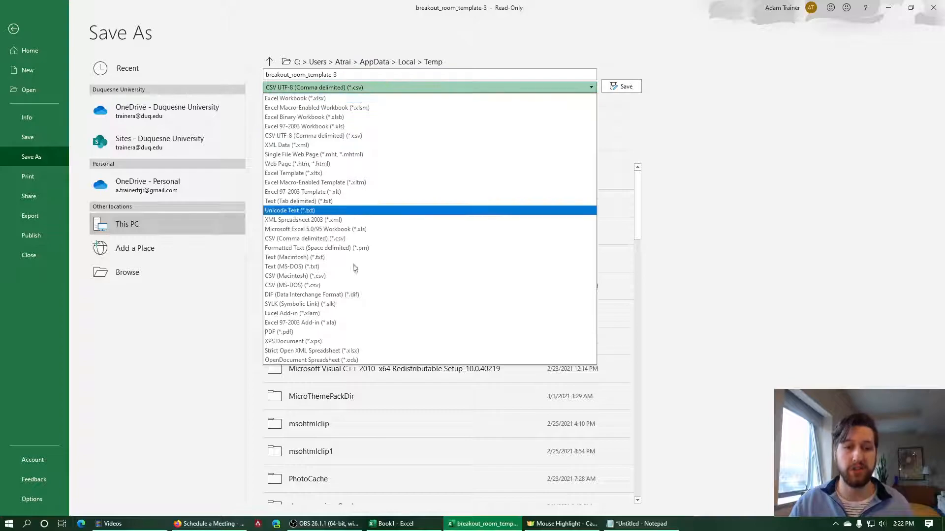
pyautogui.click(355, 138)
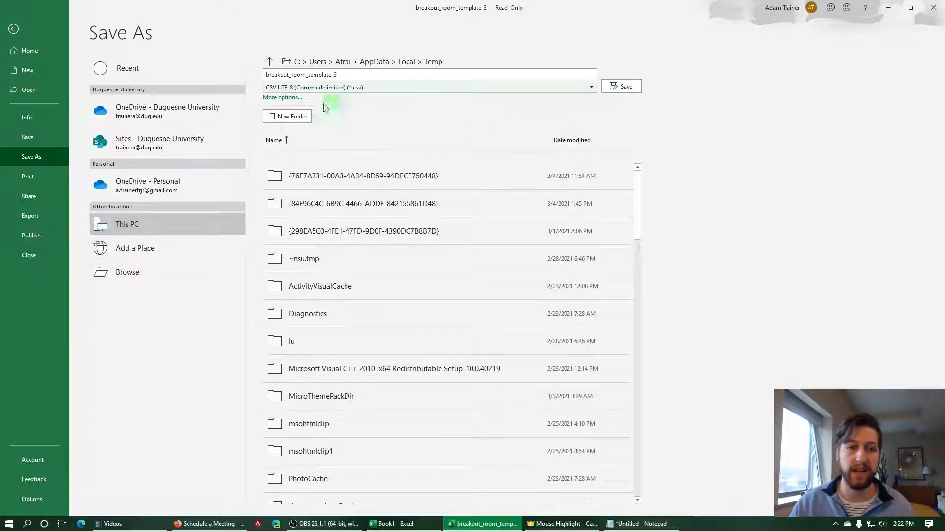
# Save the CSV file as 2 in the ZOOM CSV instructional folder under Spring 2021 on the D: drive.
pyautogui.click(139, 271)
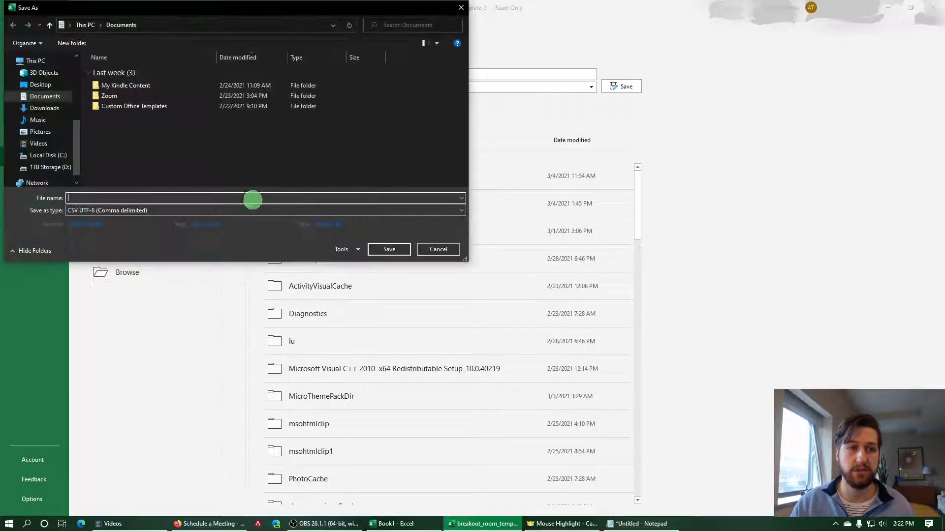
pyautogui.click(59, 167)
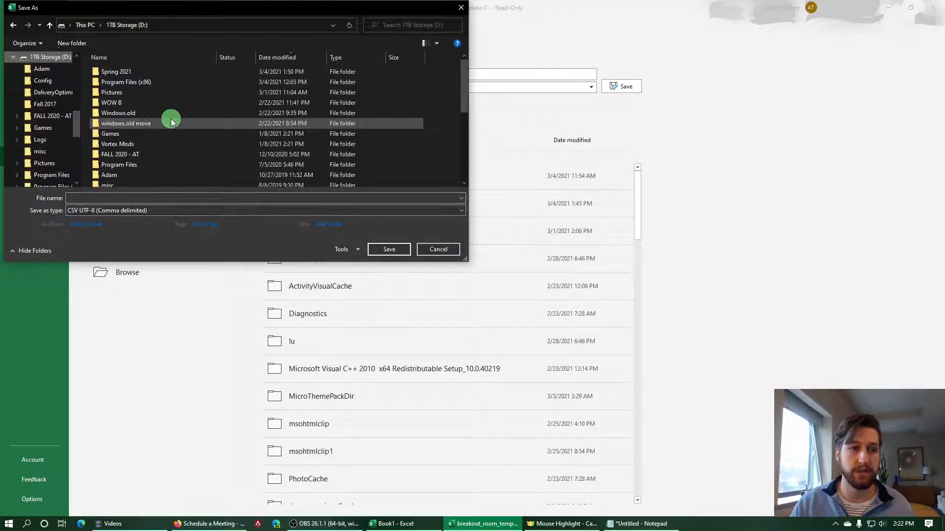
pyautogui.doubleClick(142, 72)
pyautogui.doubleClick(176, 83)
pyautogui.click(211, 196)
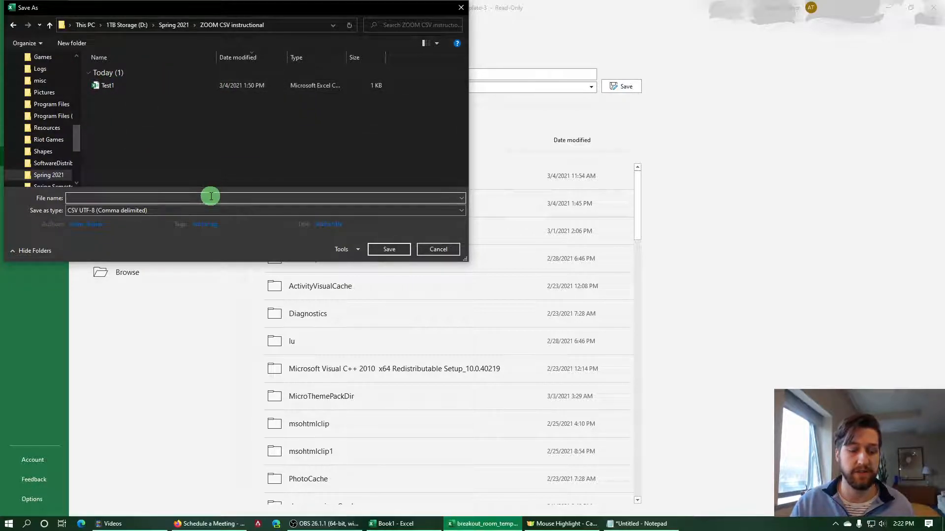
pyautogui.press('Return')
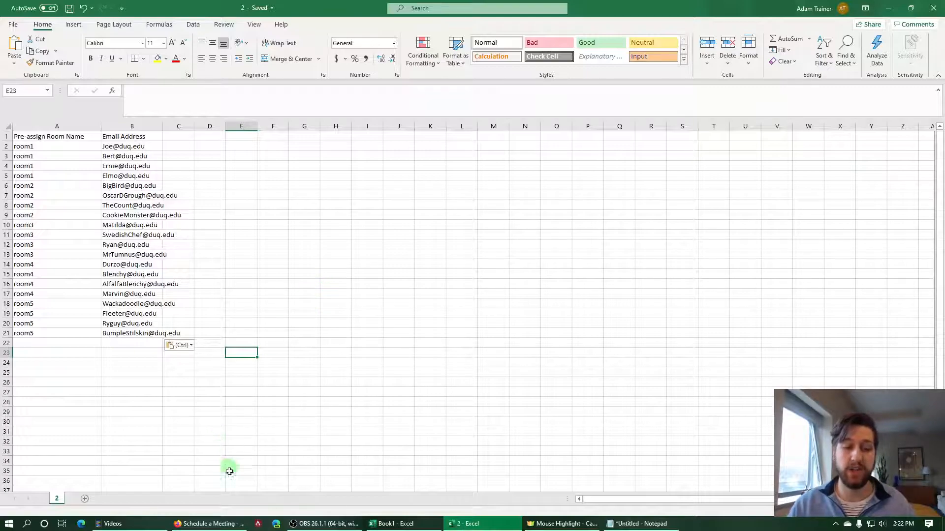
# Switch to the Zoom scheduling page in the browser and import the breakout rooms from the CSV file 2.
pyautogui.click(230, 523)
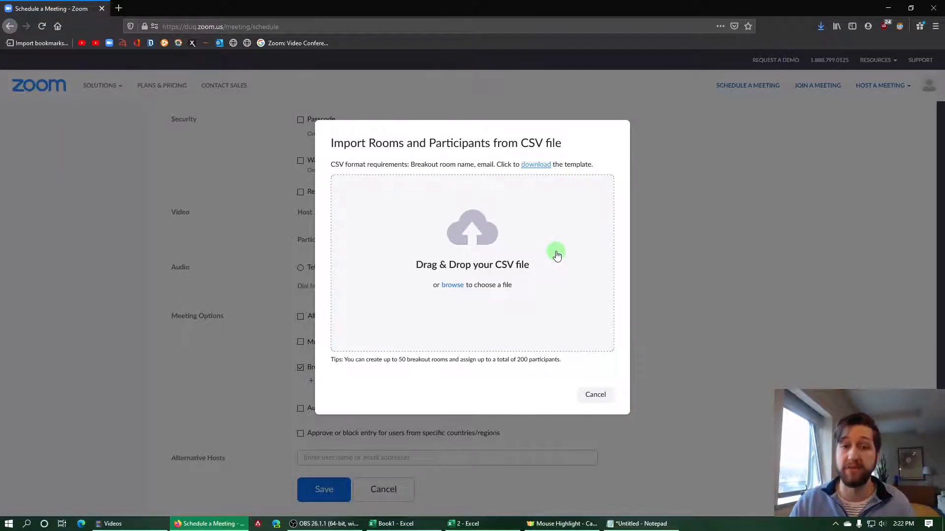
pyautogui.click(455, 287)
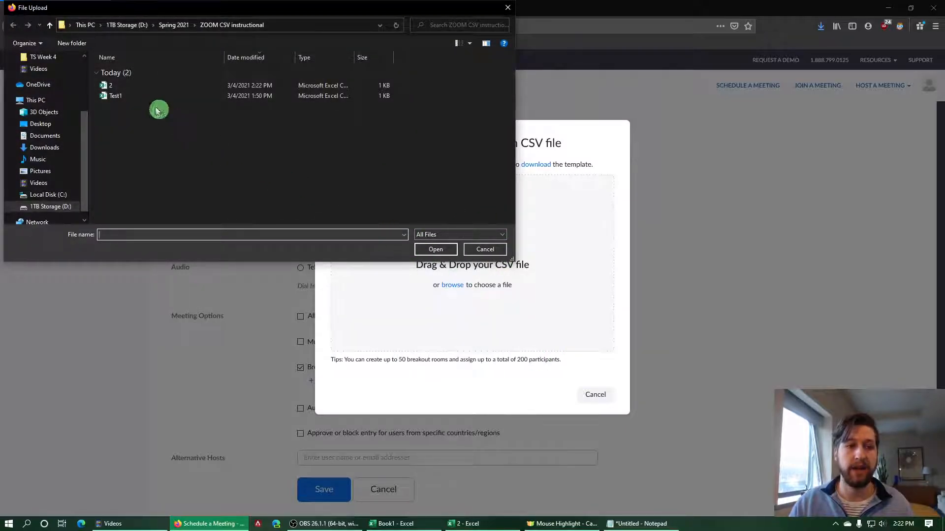
pyautogui.click(116, 86)
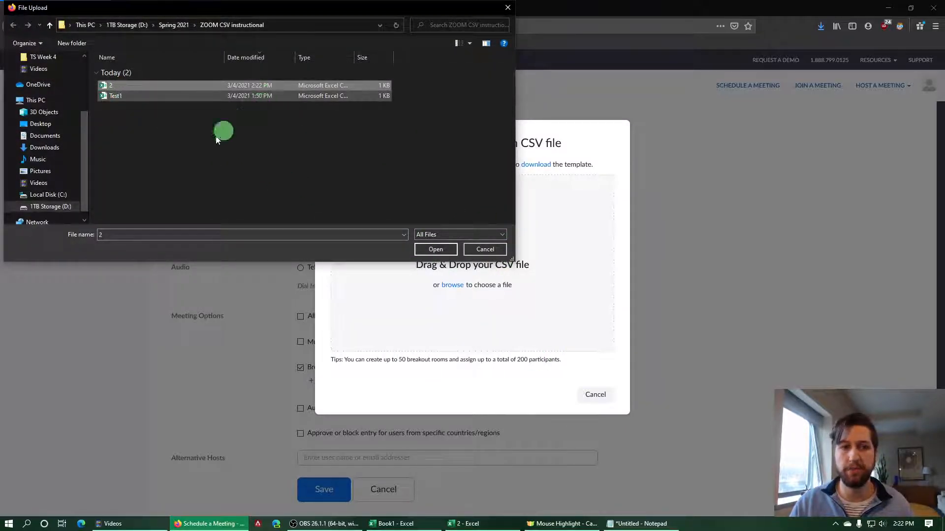
pyautogui.click(436, 249)
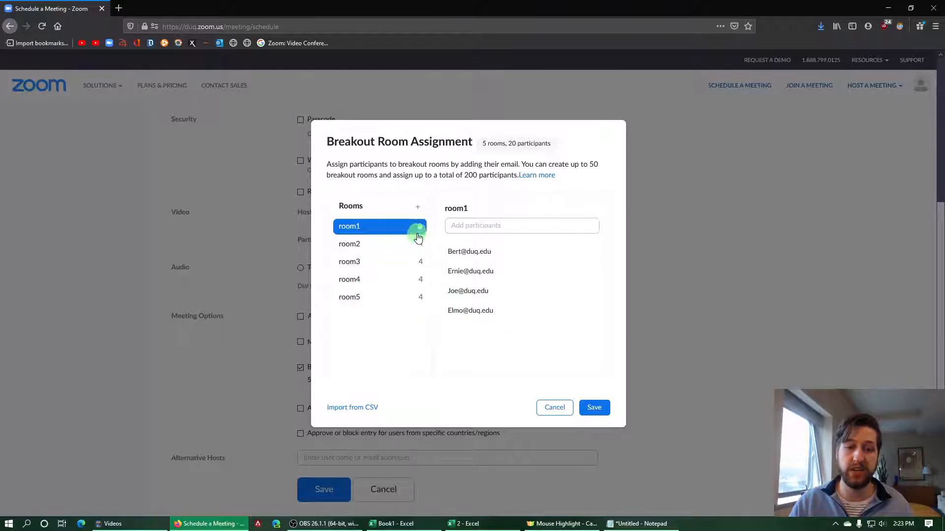
# Review the participants assigned to each imported breakout room, from room1 through room5.
pyautogui.click(359, 246)
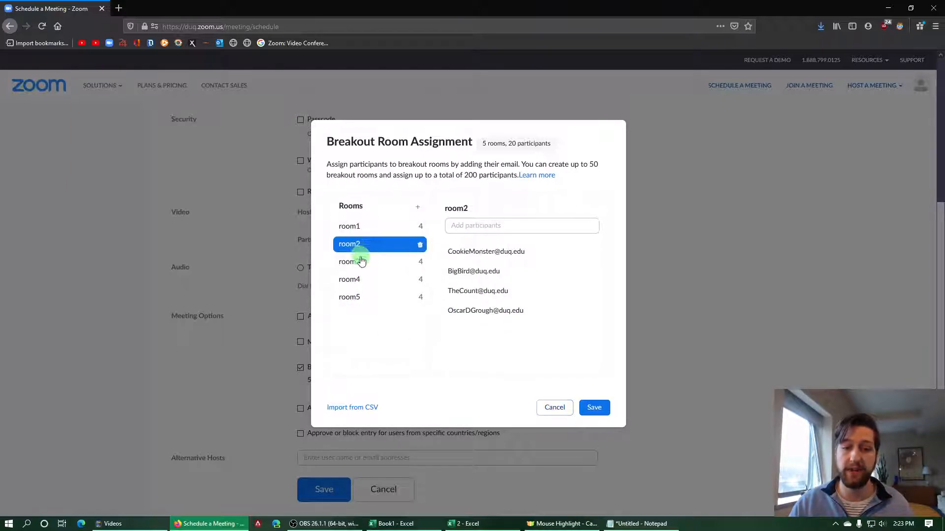
pyautogui.click(362, 263)
pyautogui.click(369, 279)
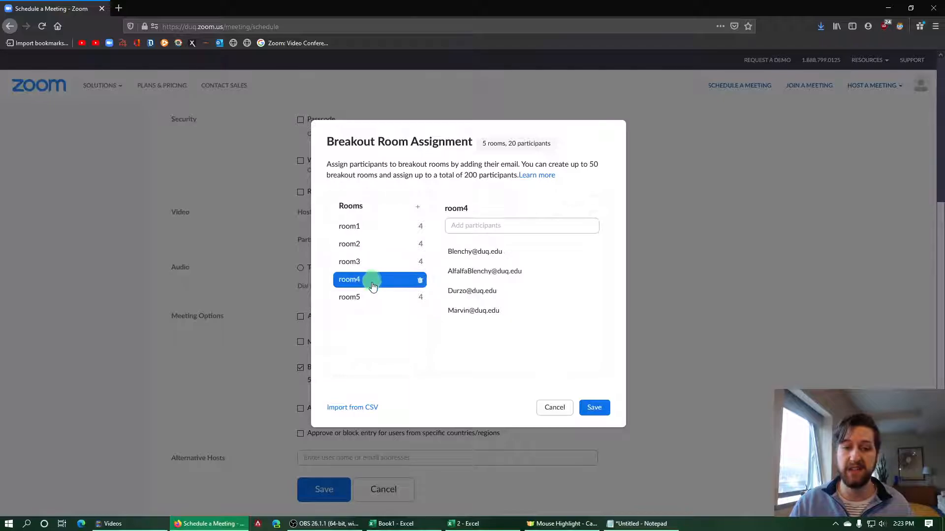
pyautogui.click(374, 296)
pyautogui.click(372, 281)
pyautogui.click(370, 261)
pyautogui.click(369, 244)
pyautogui.click(366, 226)
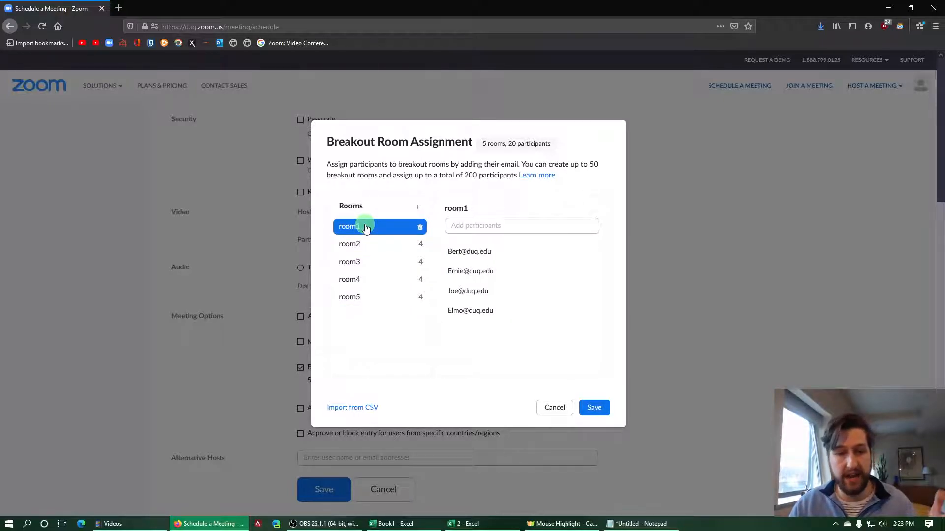
# Recheck the participants assigned to room2, room3 and room4, and return to room1.
pyautogui.click(360, 249)
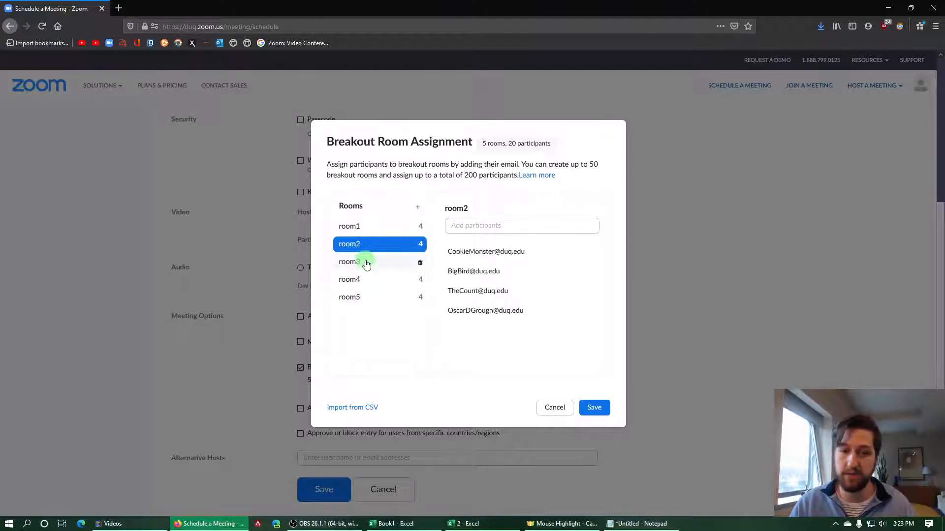
pyautogui.click(367, 263)
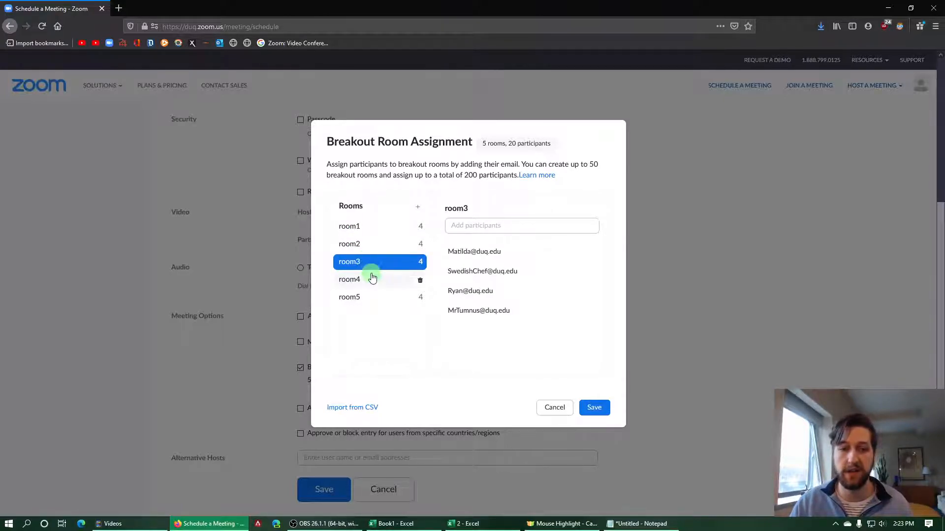
pyautogui.click(371, 279)
pyautogui.click(368, 227)
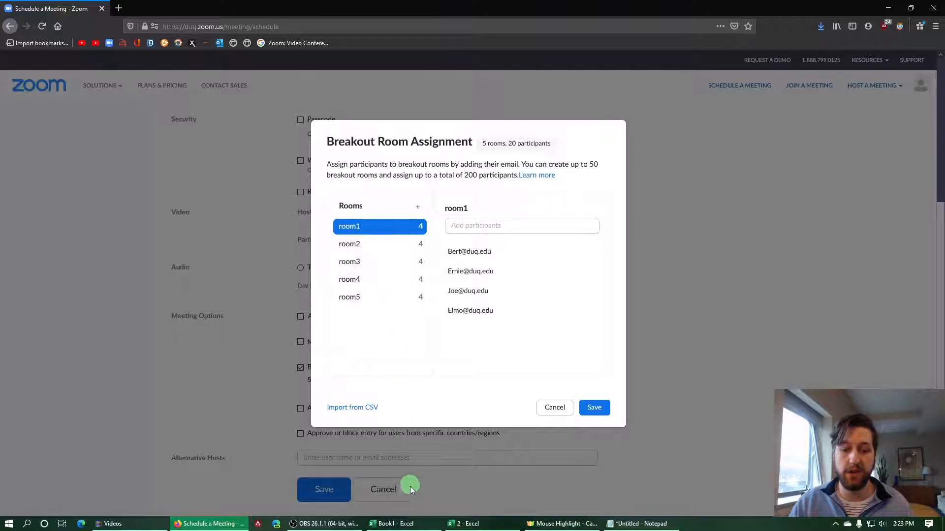
# Look at the email lists in the Excel files 2 and Book1, and return to the Zoom breakout room assignment.
pyautogui.click(463, 523)
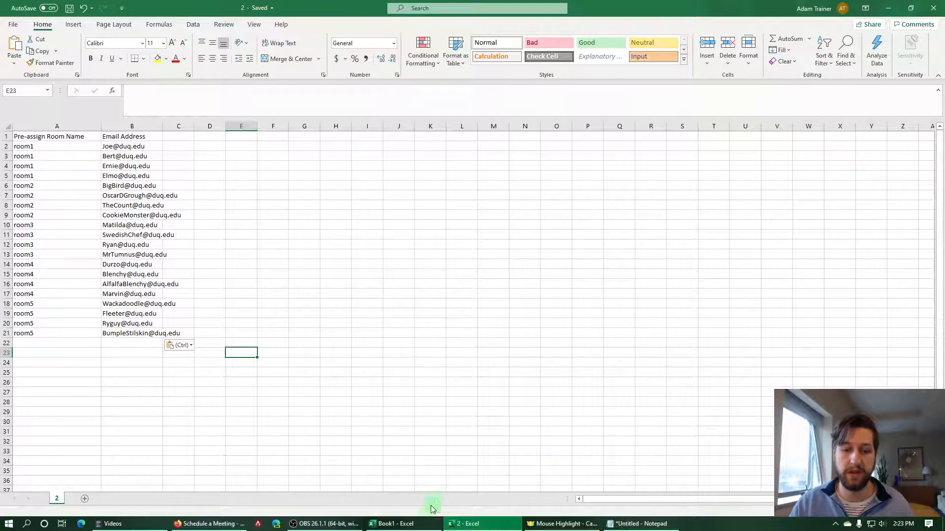
pyautogui.click(405, 525)
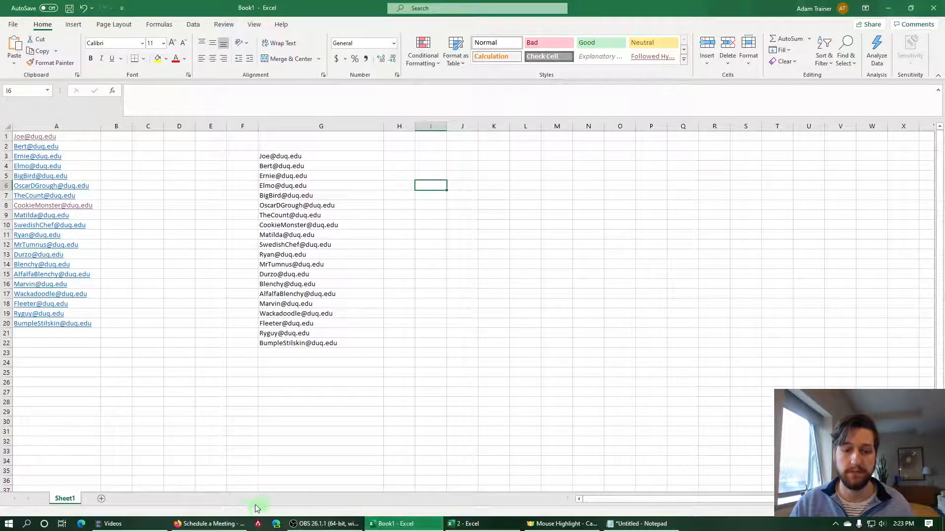
pyautogui.click(217, 524)
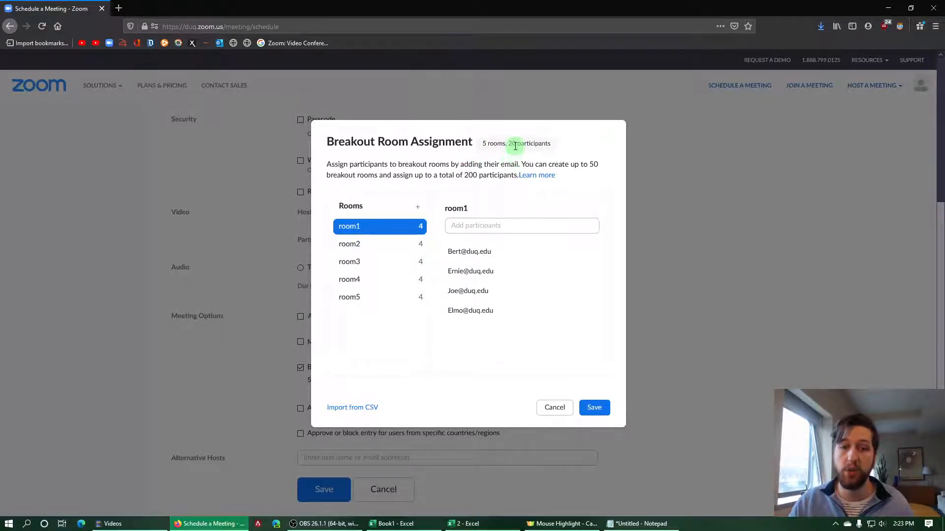
# Save the breakout room assignment and look over the meeting's scheduling options.
pyautogui.moveTo(419, 237)
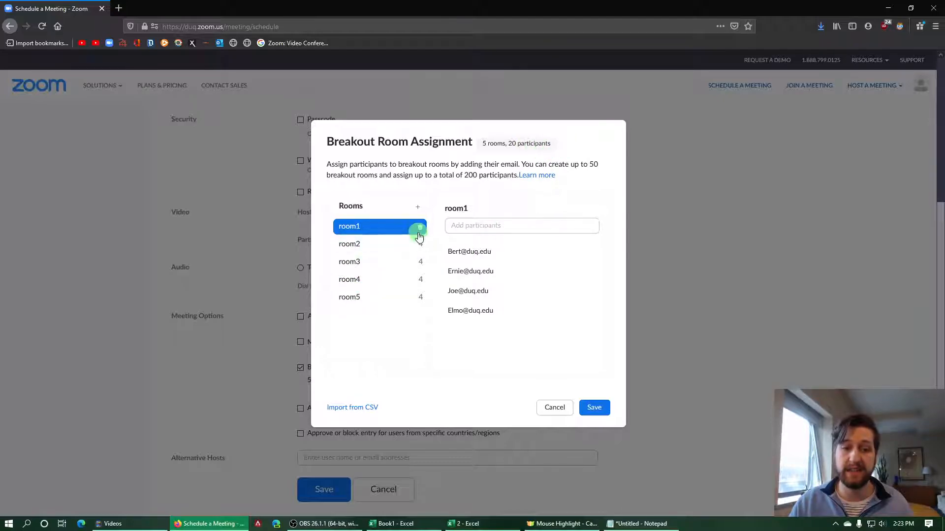
pyautogui.click(596, 409)
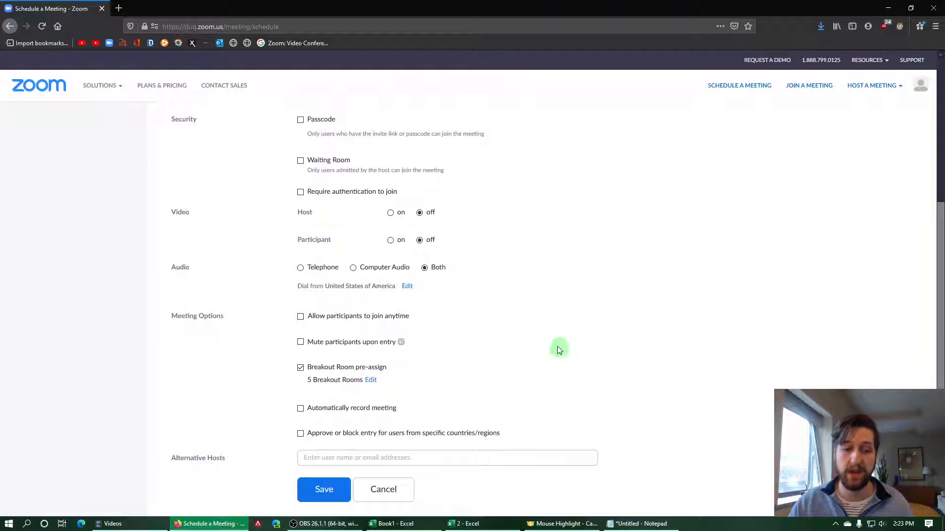
pyautogui.scroll(-2, 531, 334)
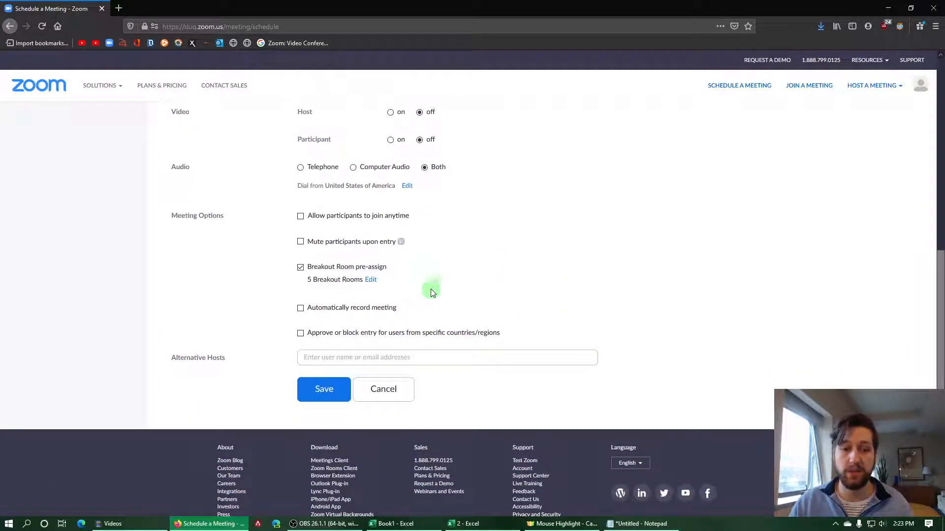
pyautogui.scroll(6, 575, 314)
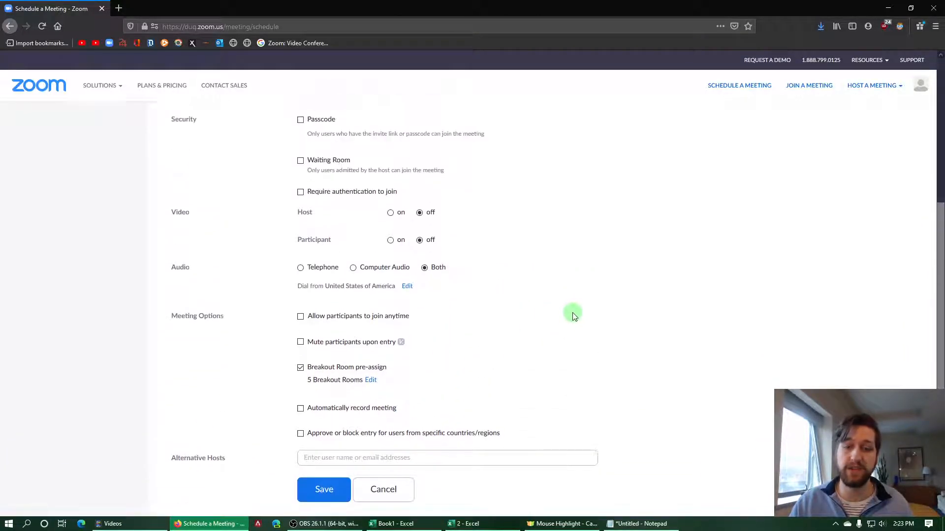
pyautogui.scroll(-5, 558, 416)
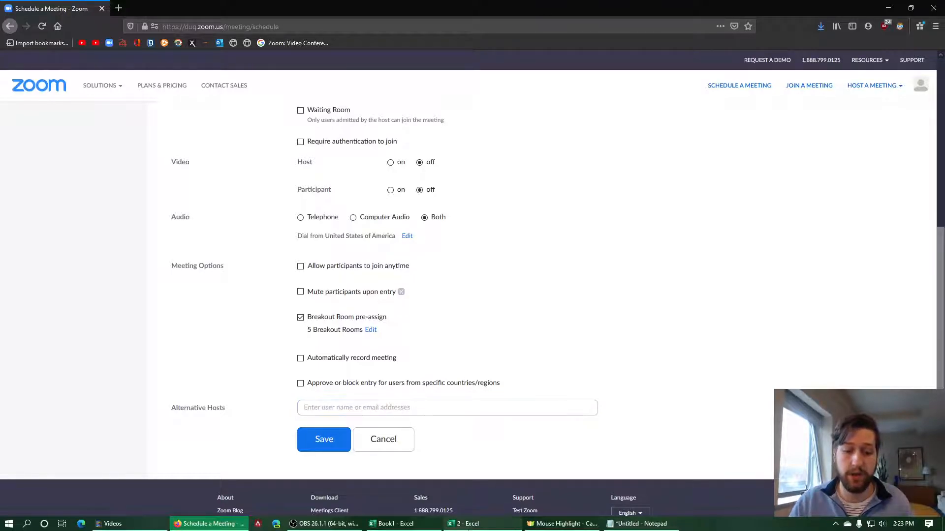
# Switch to the file 2 in Excel and widen the Email Address column to fit the full addresses.
pyautogui.click(465, 523)
pyautogui.moveTo(163, 126); pyautogui.dragTo(214, 126)
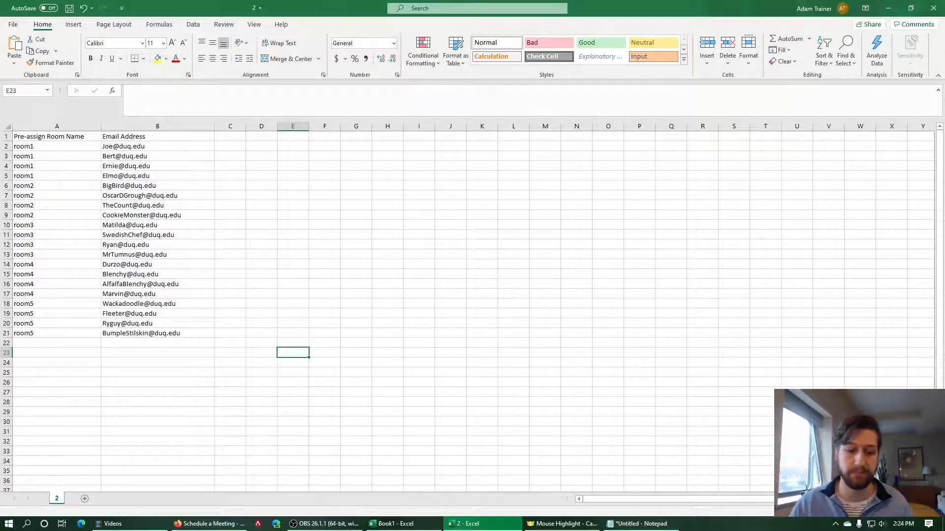
pyautogui.click(325, 524)
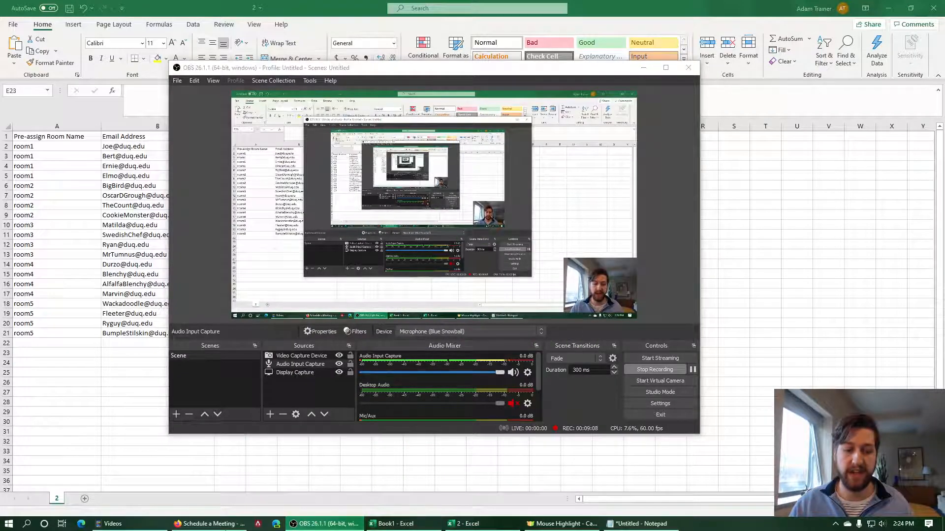
pyautogui.click(209, 524)
pyautogui.scroll(6, 369, 350)
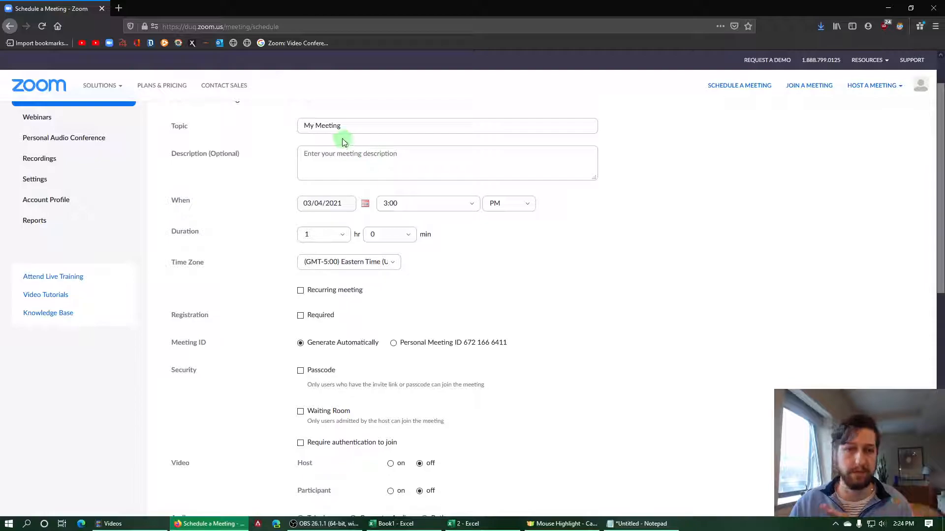
pyautogui.scroll(-6, 316, 205)
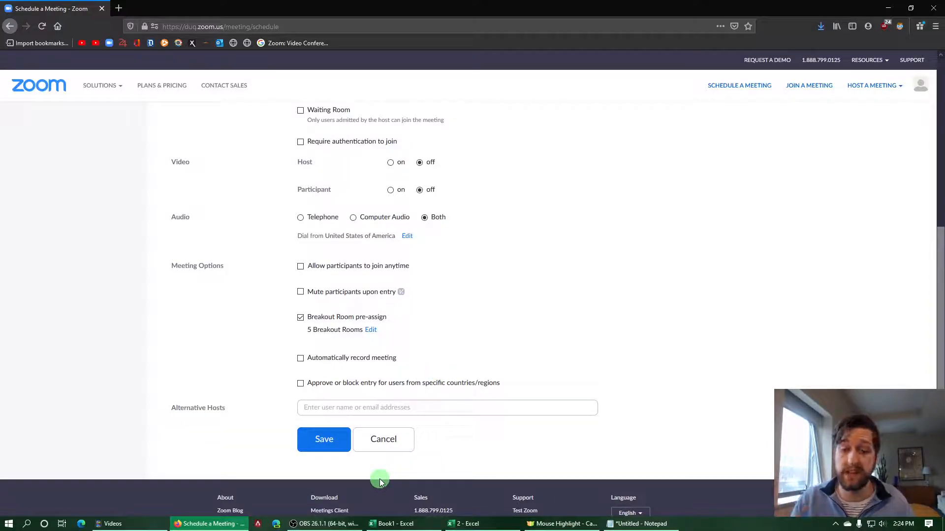
pyautogui.click(324, 524)
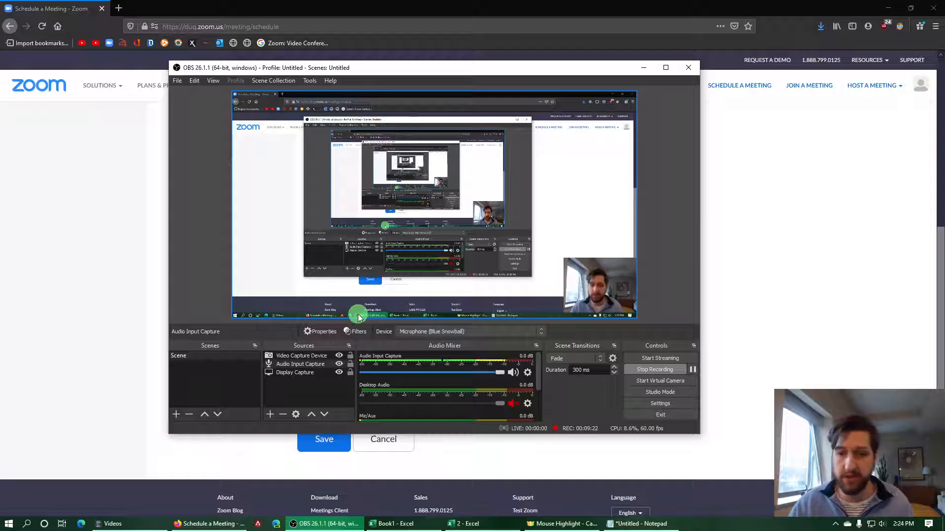